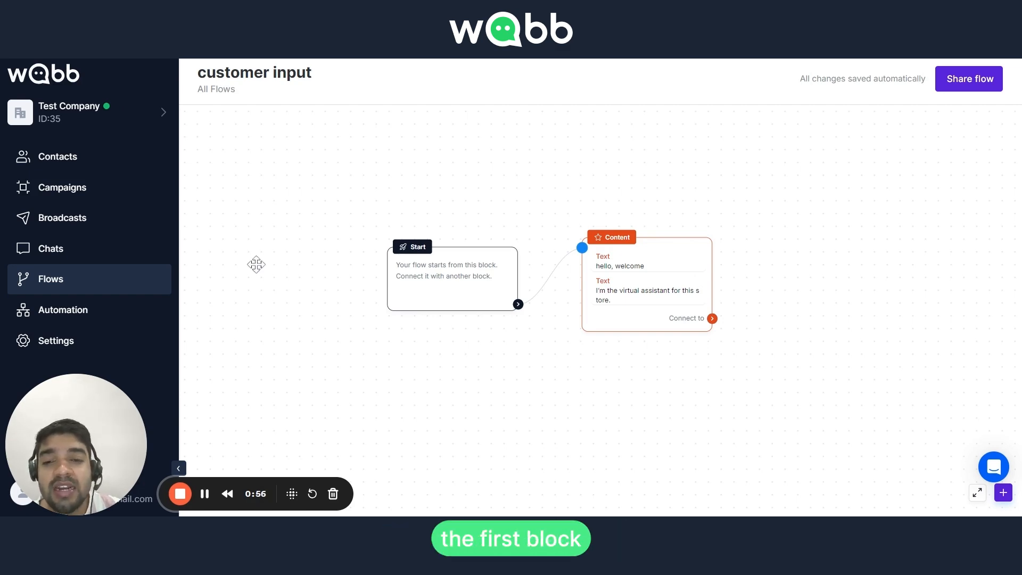
Open the Content block and review its two existing text messages.
left_click(612, 269)
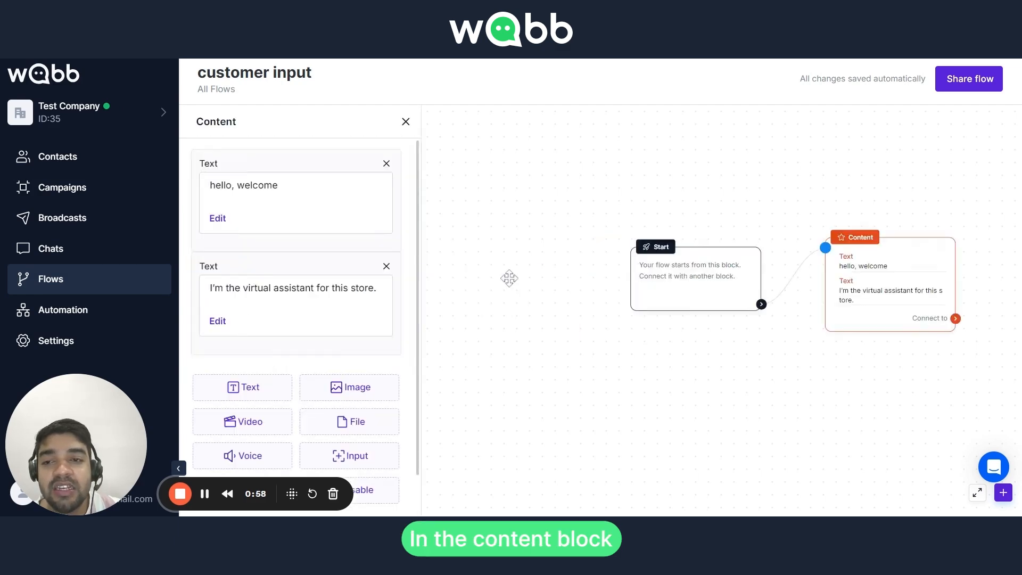
scroll(234, 287, "down", 1)
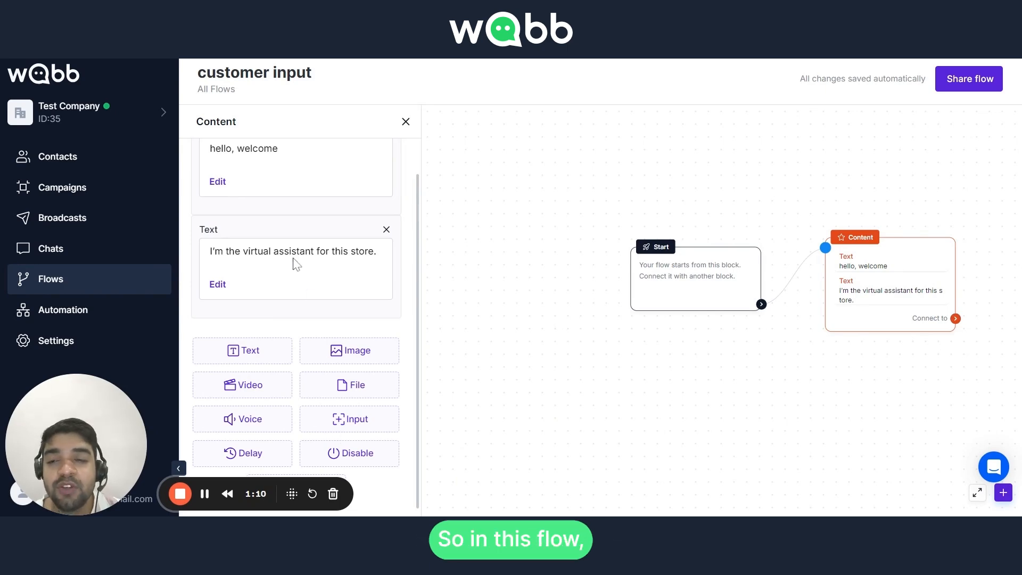
scroll(296, 264, "up", 1)
left_click_drag(209, 185, 278, 187)
left_click(302, 301)
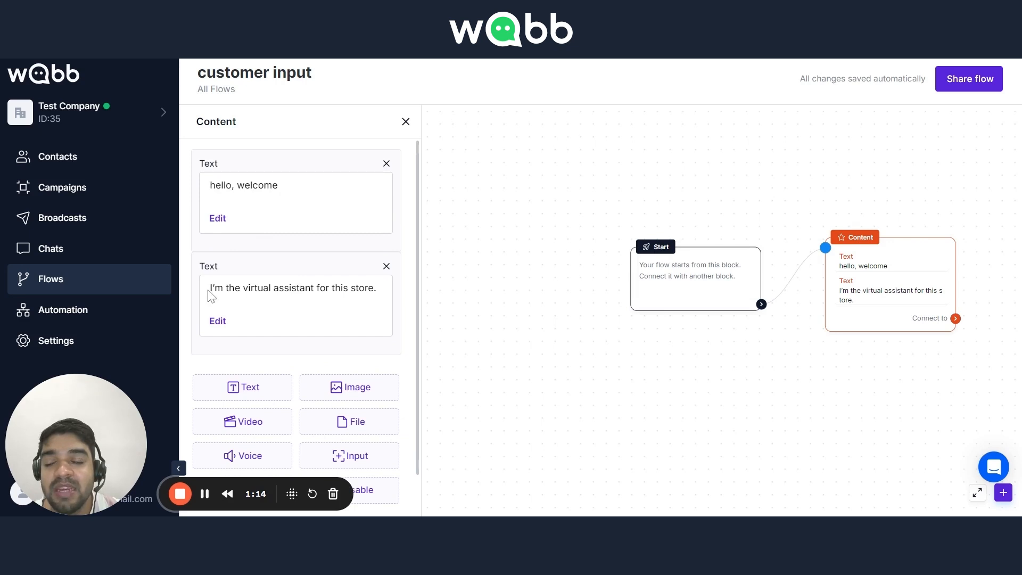
left_click_drag(212, 288, 374, 288)
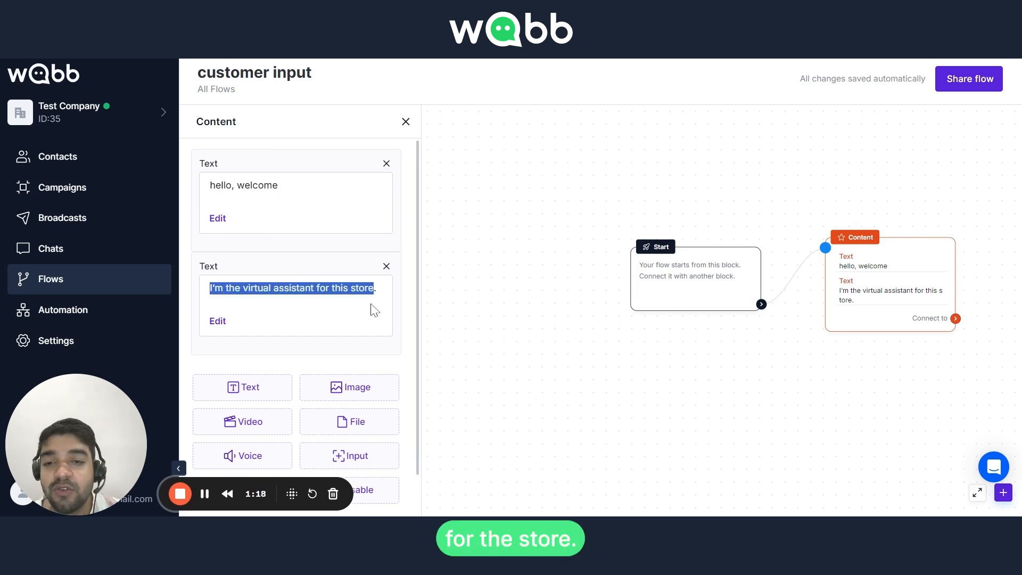
left_click(352, 325)
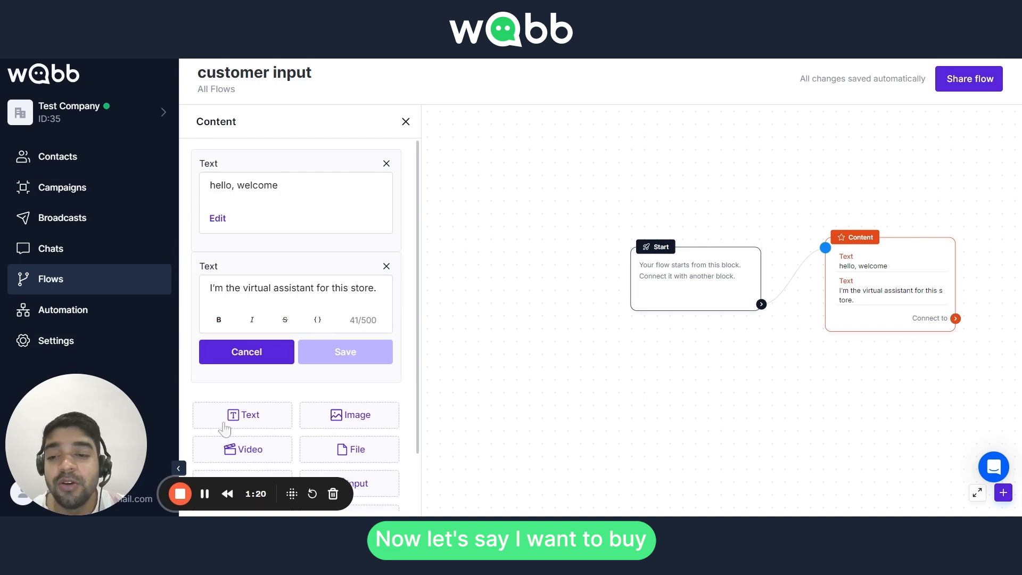
left_click(202, 500)
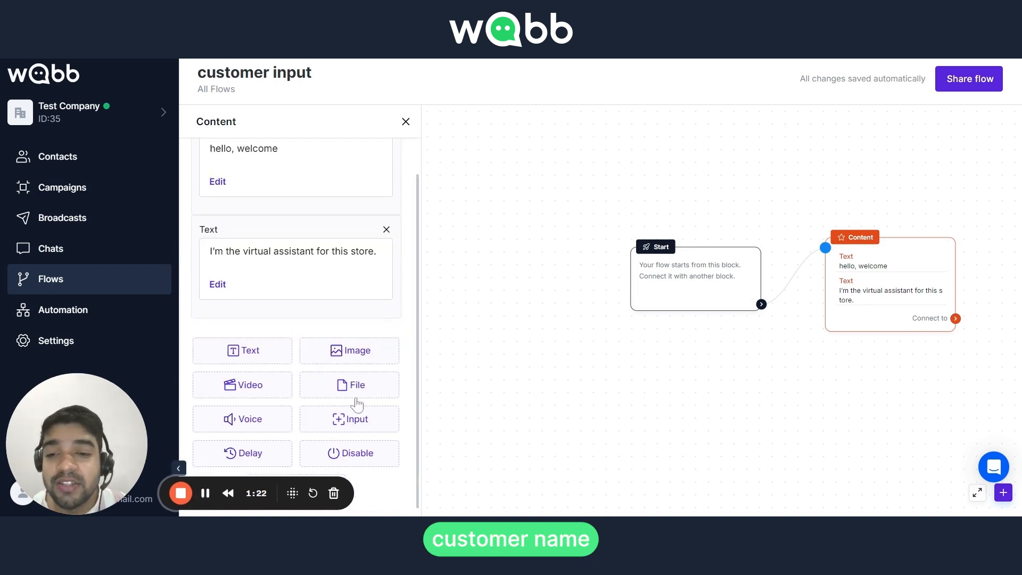
Add a user input element to the Content block asking "What is your name?".
left_click(362, 425)
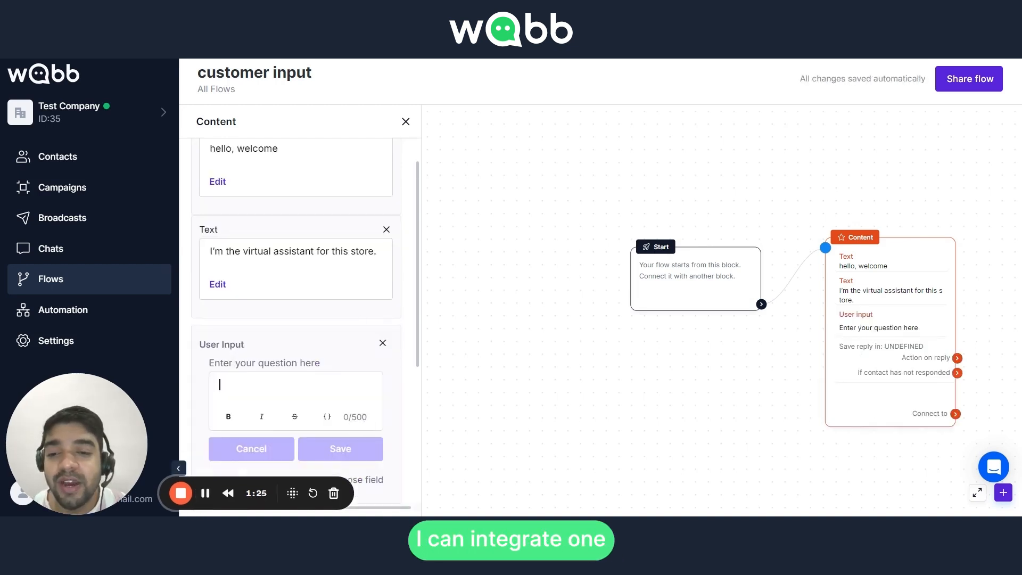
scroll(303, 401, "down", 3)
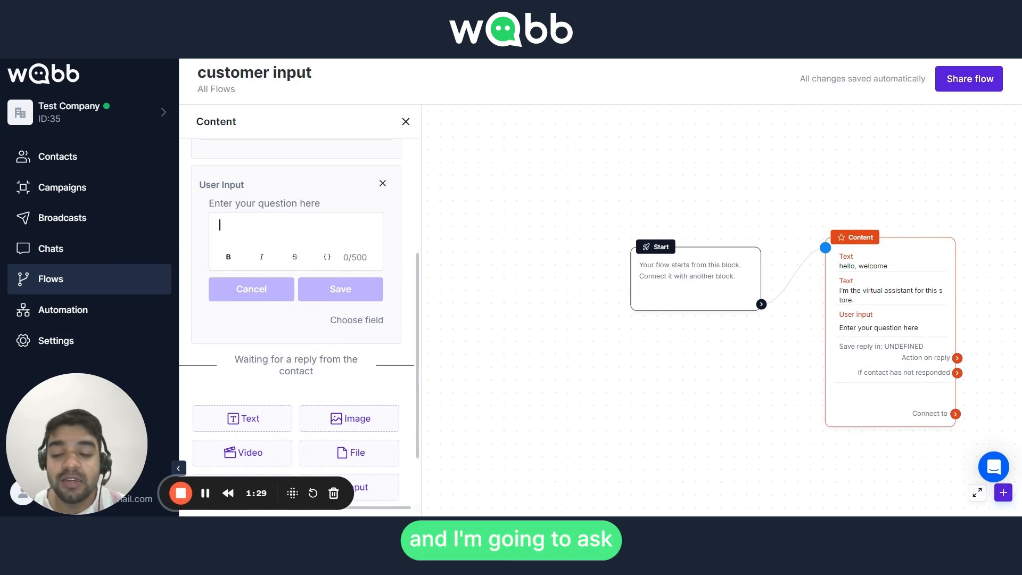
type("What is y")
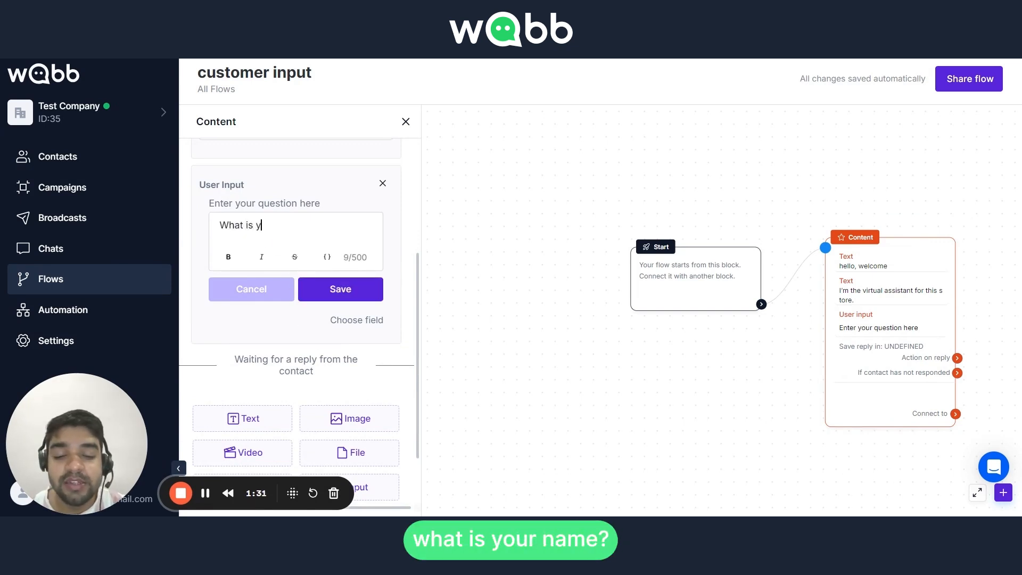
type("our name?")
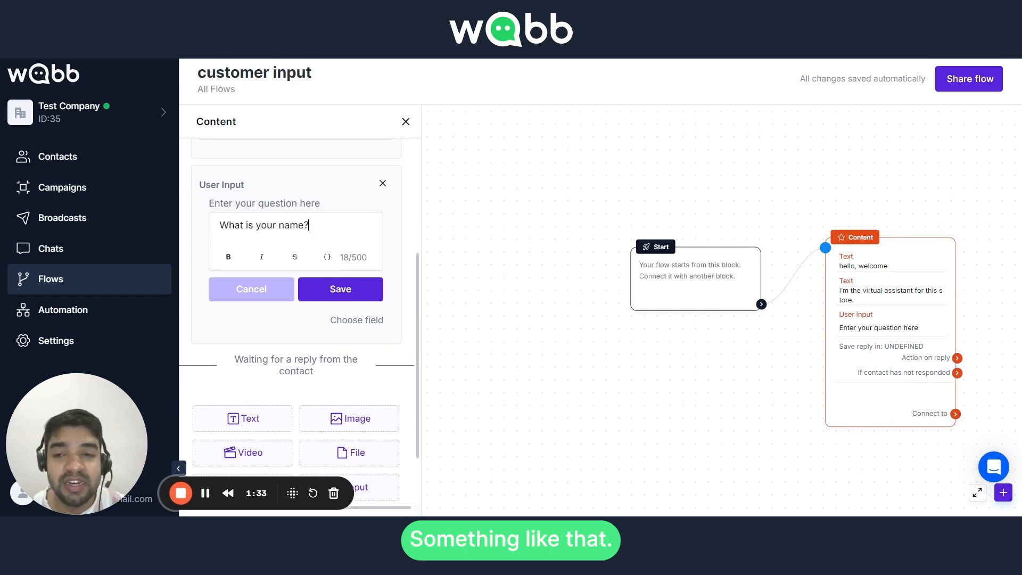
left_click(331, 293)
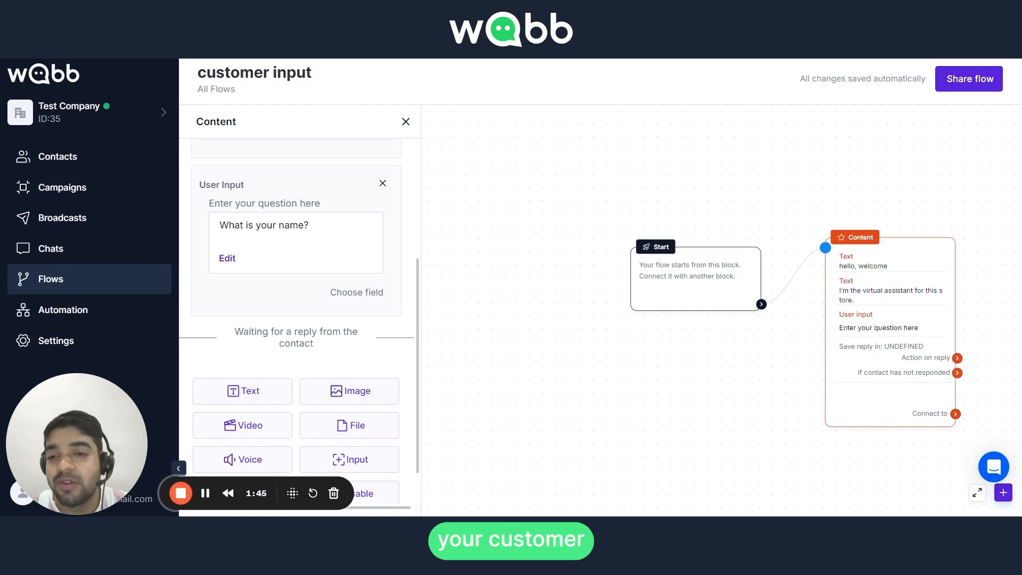
Set the user input to save the reply in the Name custom field.
left_click(348, 293)
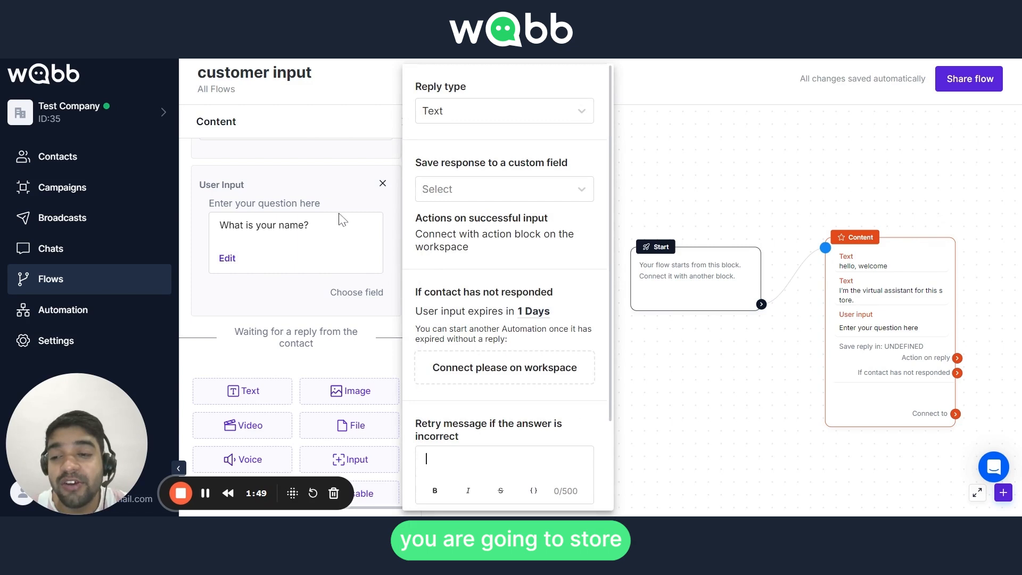
left_click(448, 190)
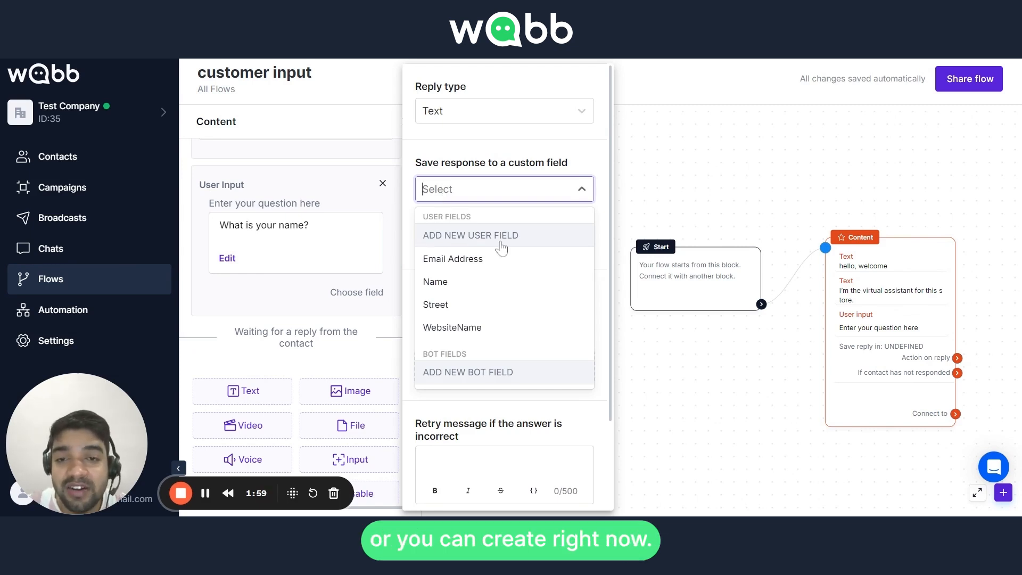
left_click(449, 287)
left_click(461, 199)
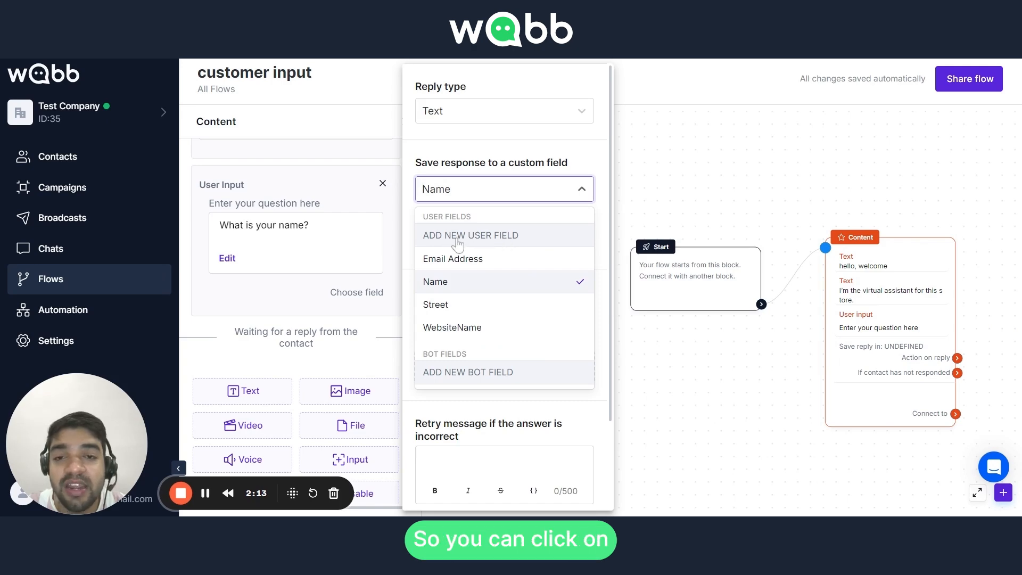
left_click(488, 242)
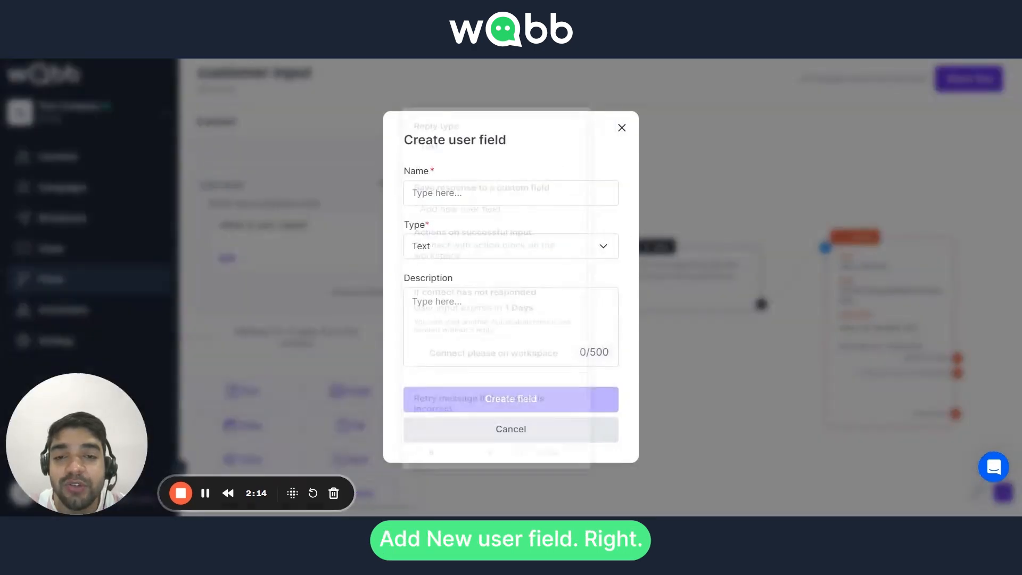
left_click(462, 252)
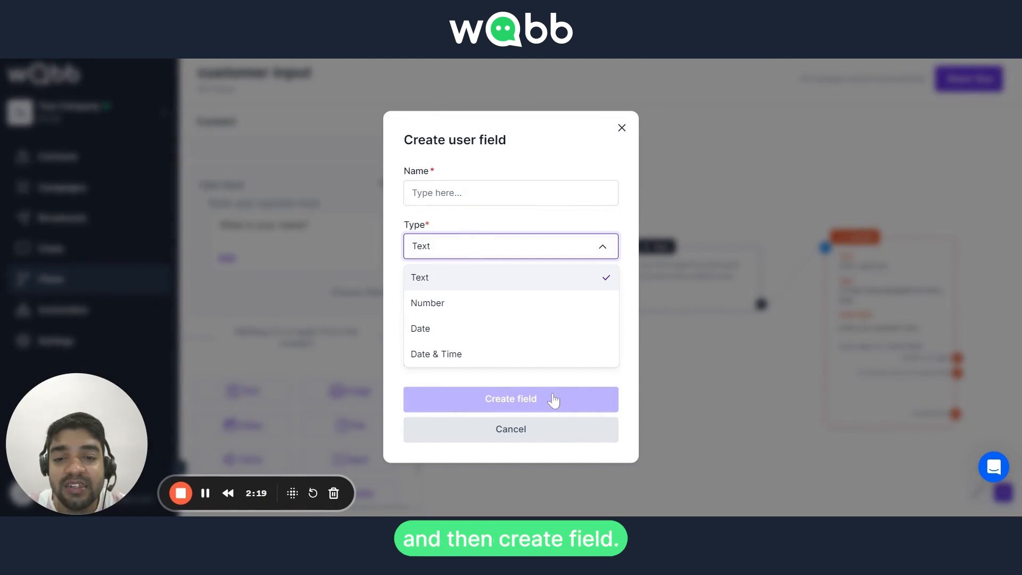
left_click(620, 129)
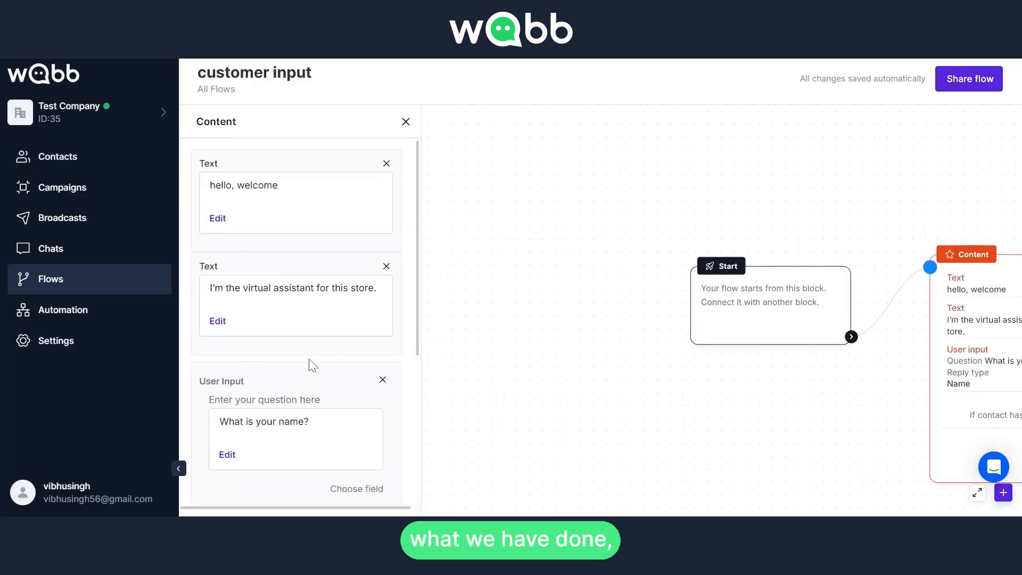
Set the retry message for incorrect answers to "hey please write text!".
scroll(312, 364, "down", 4)
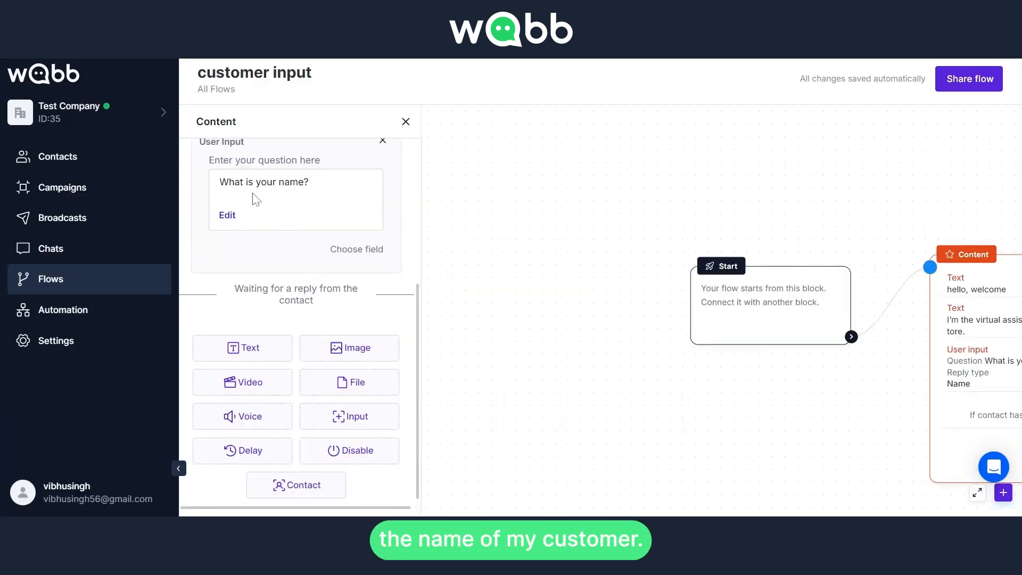
left_click(349, 260)
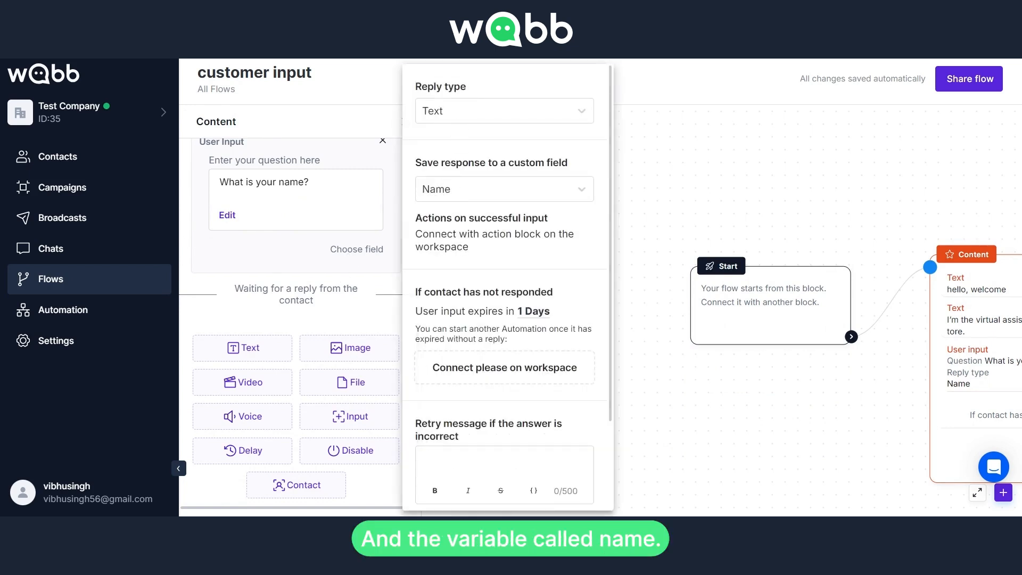
scroll(447, 320, "down", 2)
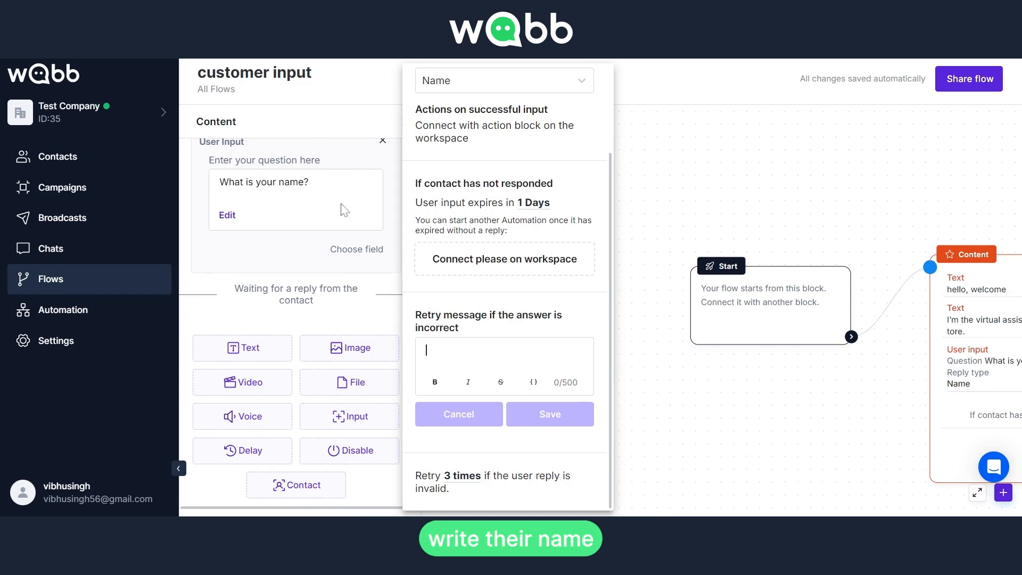
type("h")
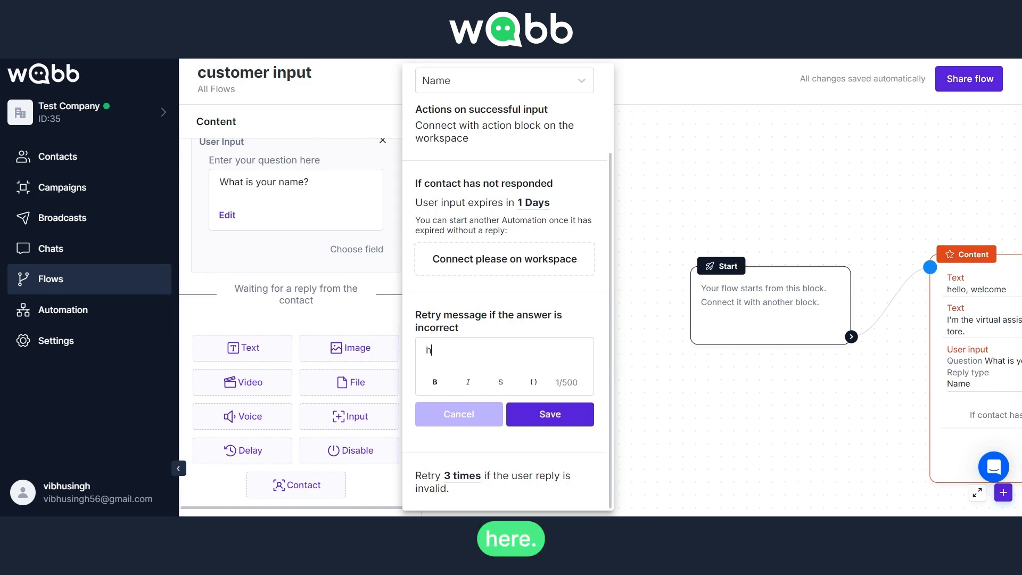
type("ey please ")
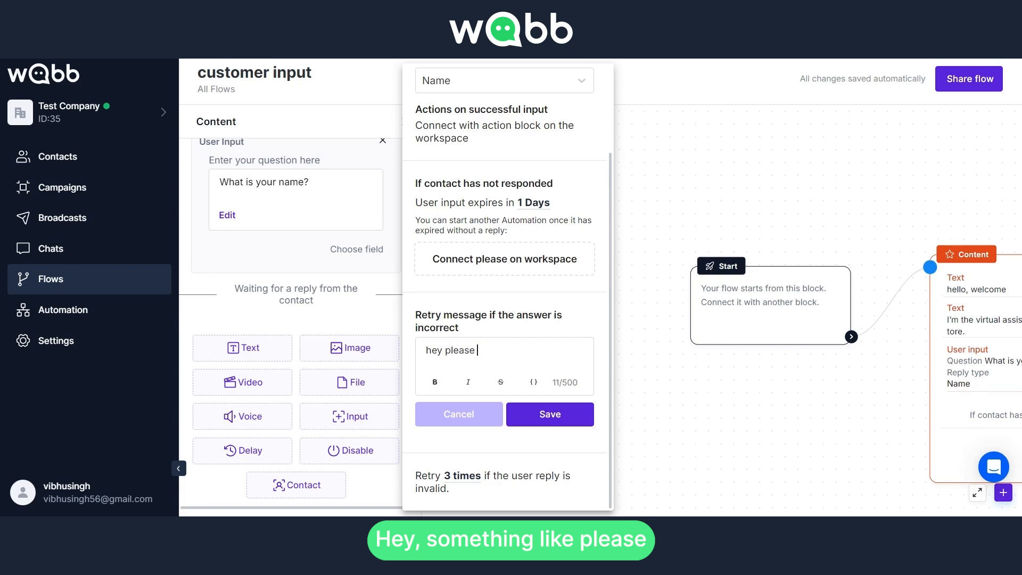
type("write te")
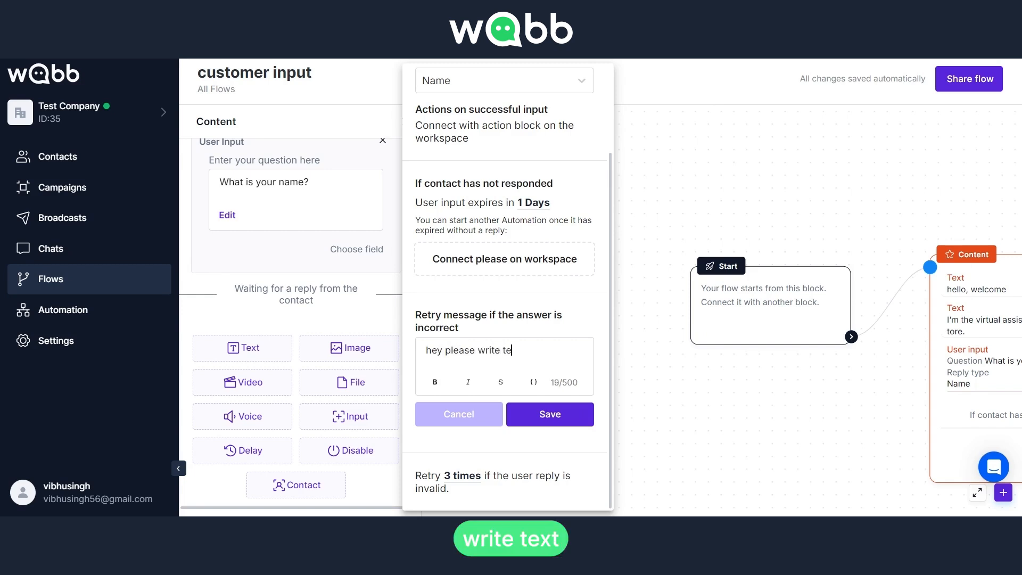
type("xt!")
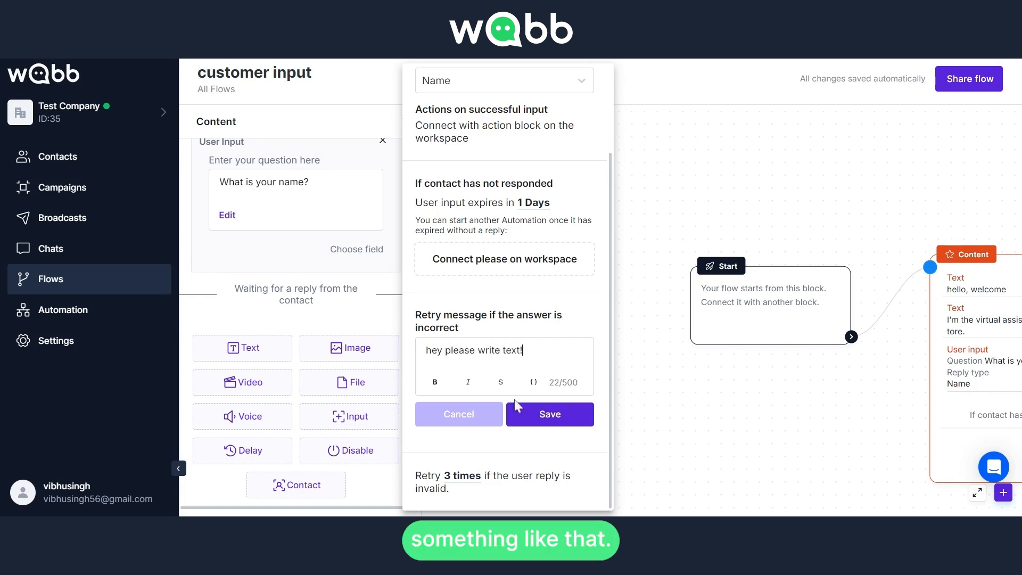
left_click(540, 421)
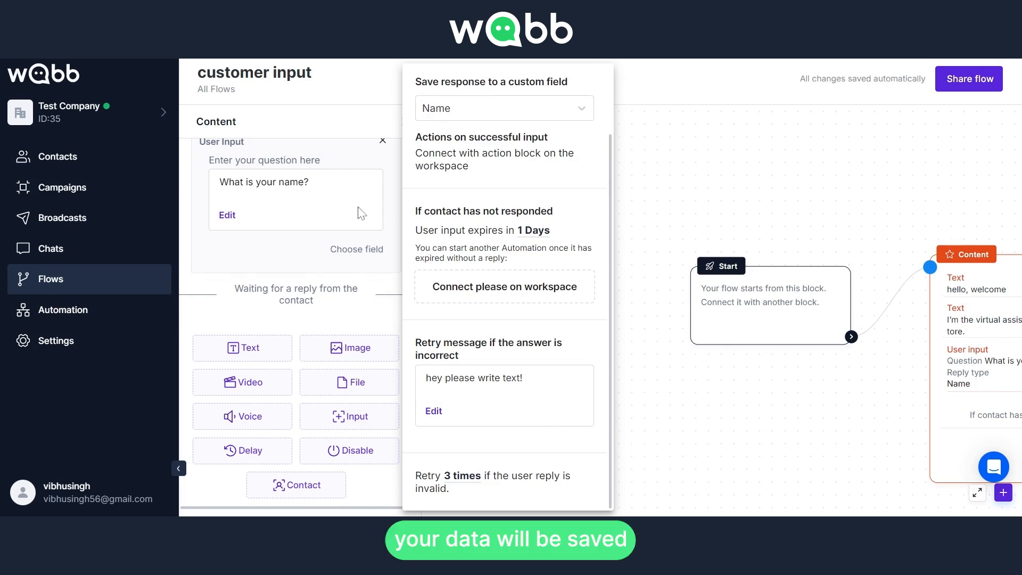
Review the user input's reply settings.
scroll(451, 127, "up", 2)
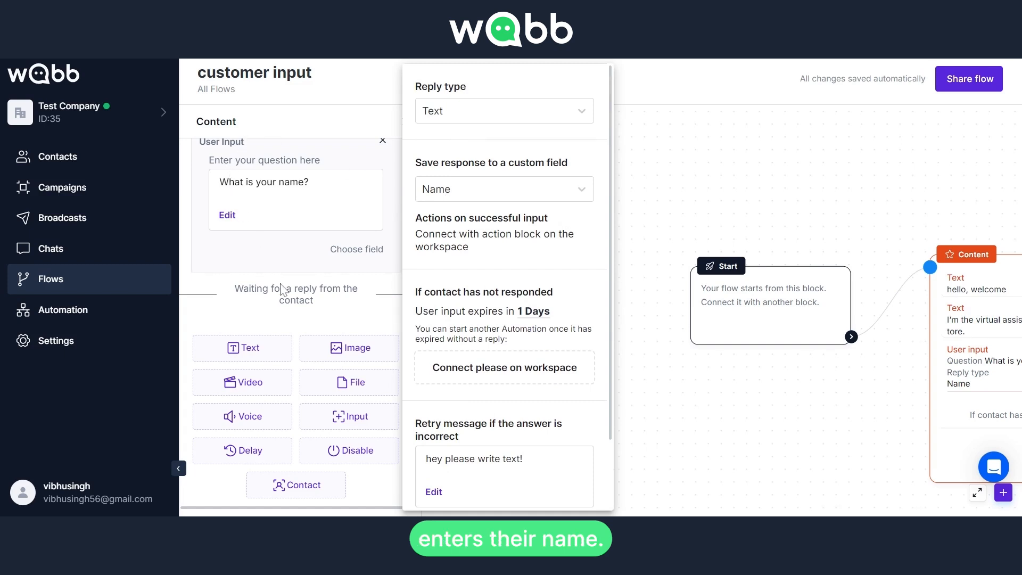
left_click(326, 314)
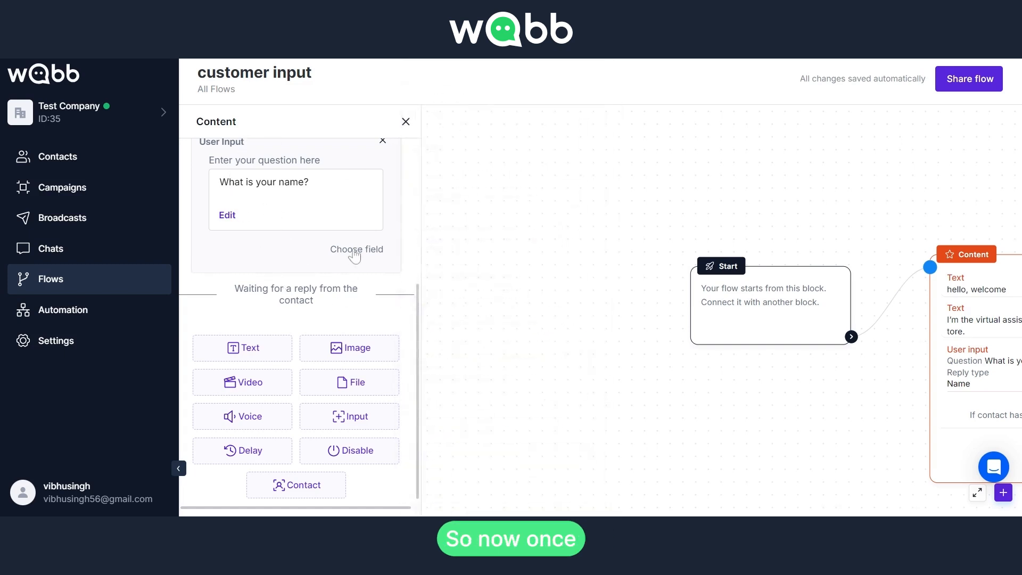
left_click(355, 260)
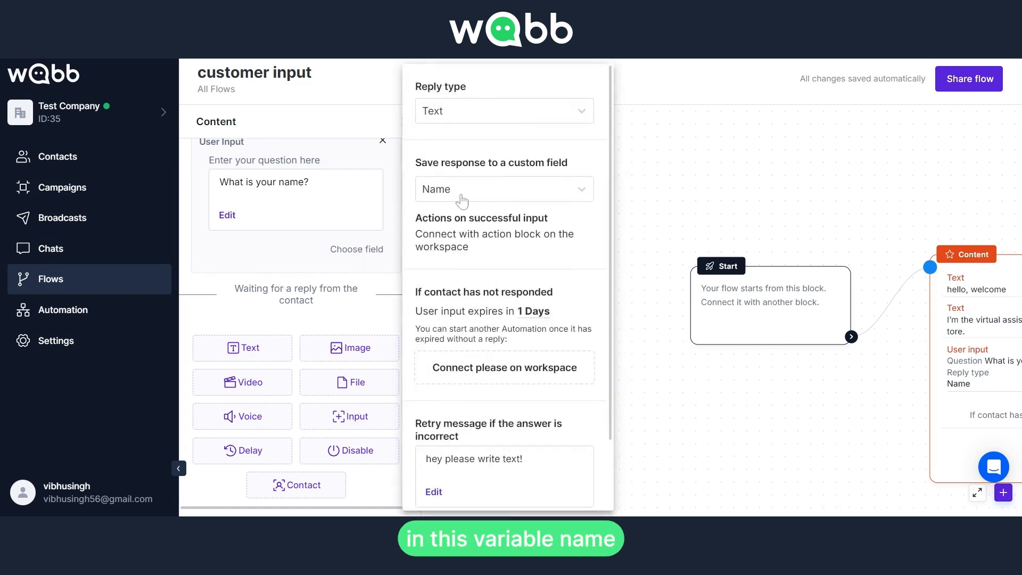
left_click(356, 308)
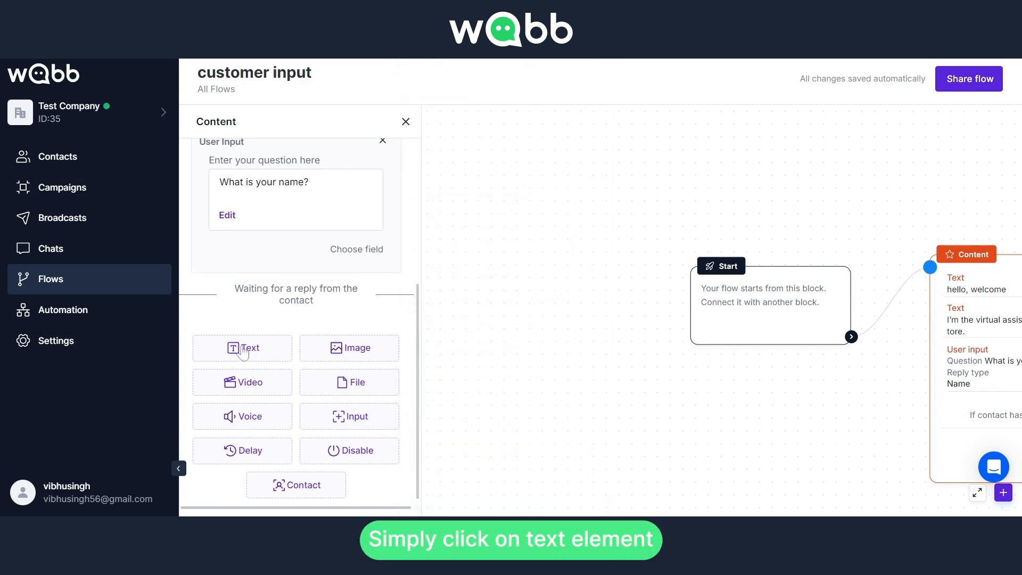
Add a text element reading "Thank you {Name}", inserting the Name field as a variable, and save it.
left_click(243, 349)
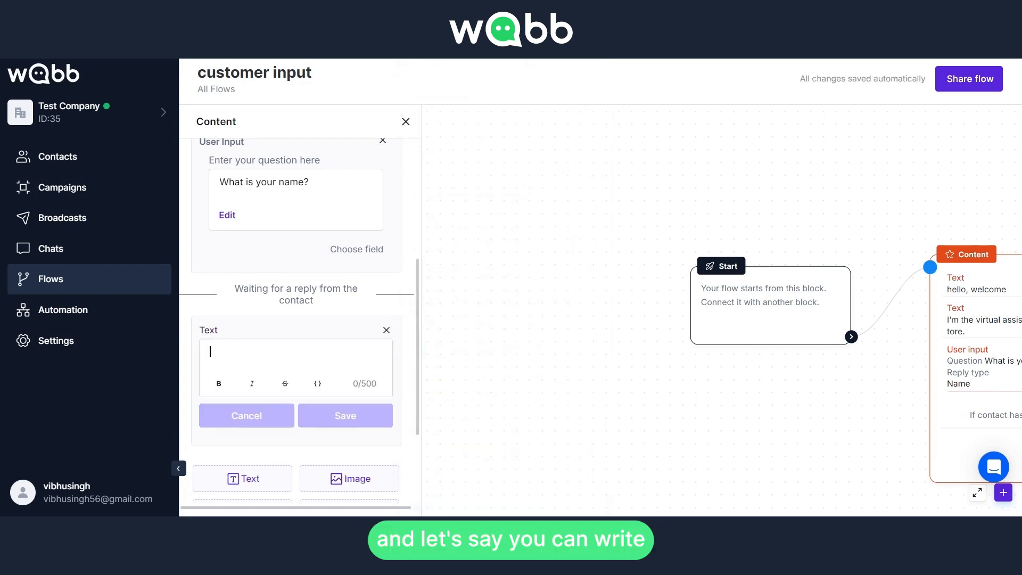
type("Thank you")
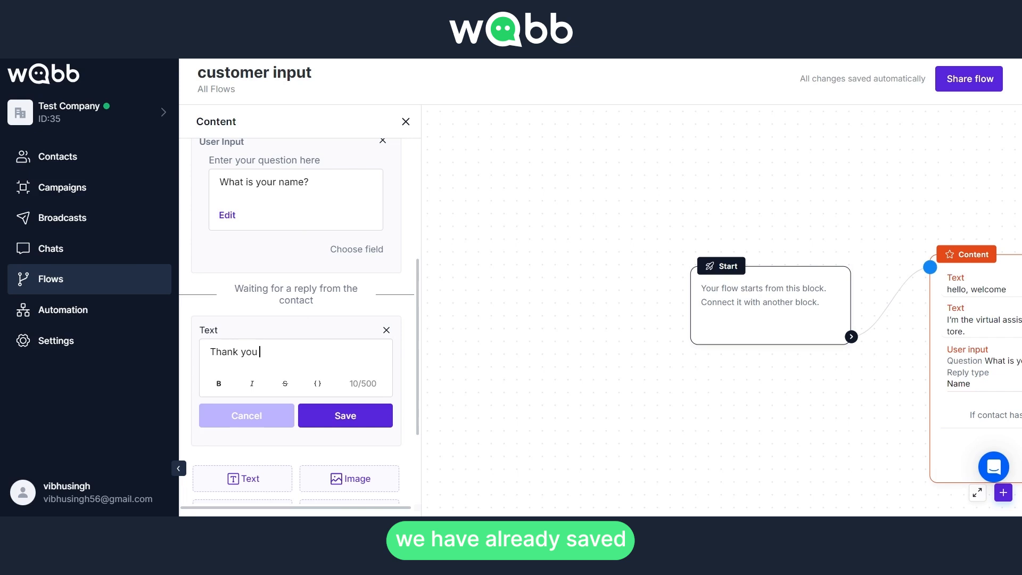
left_click(317, 384)
scroll(347, 339, "down", 3)
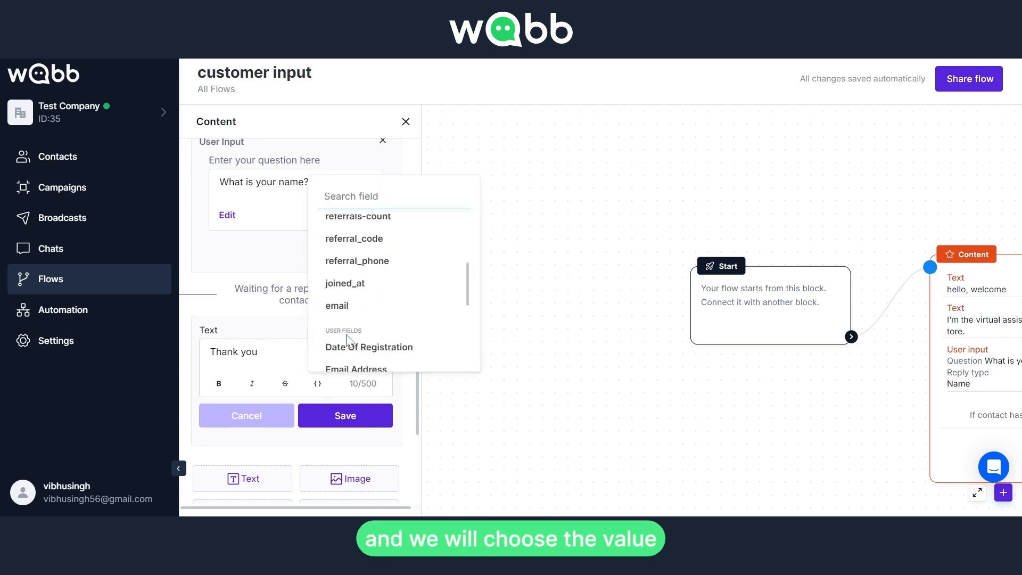
scroll(357, 332, "down", 2)
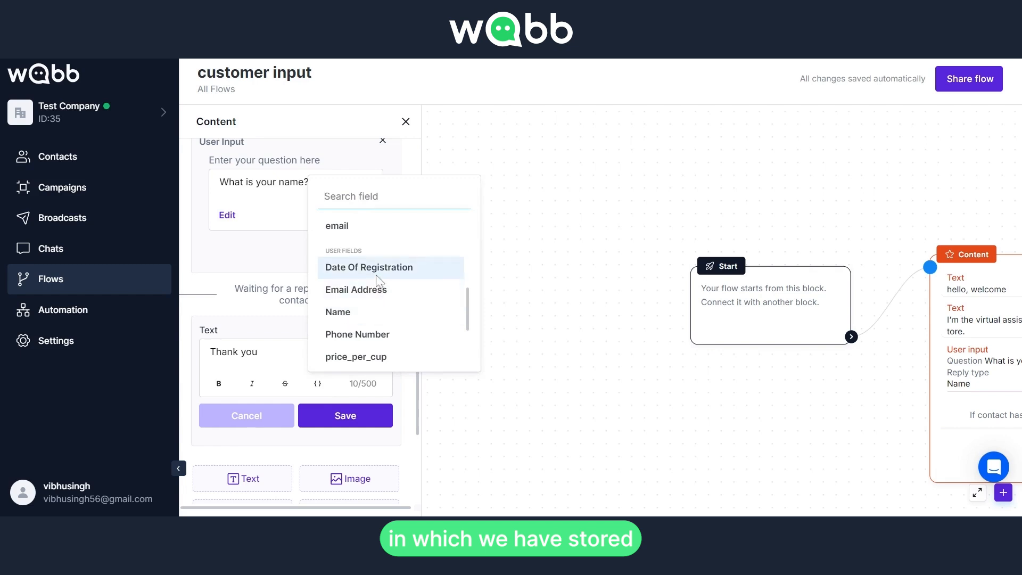
left_click(375, 318)
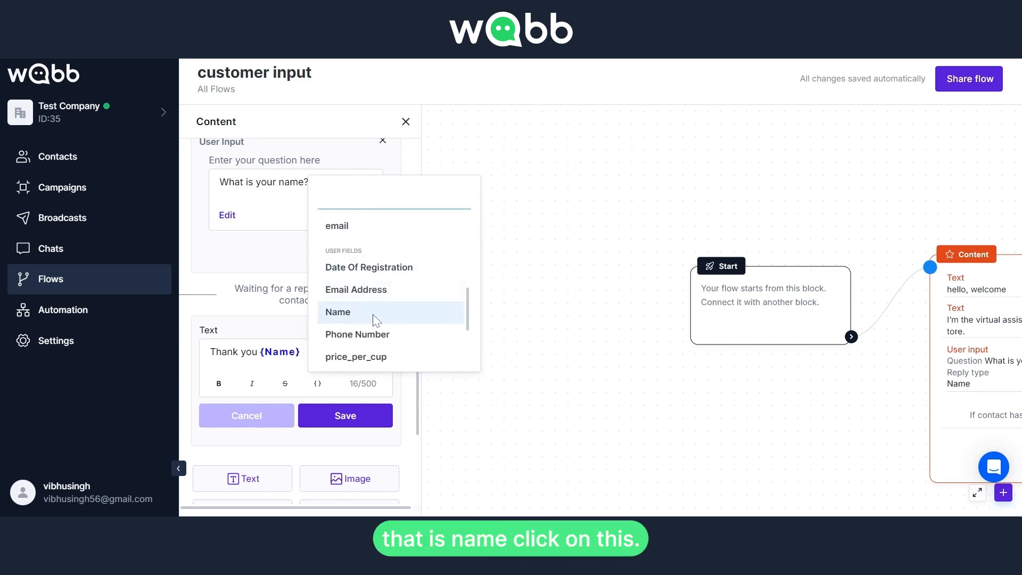
left_click_drag(301, 352, 264, 351)
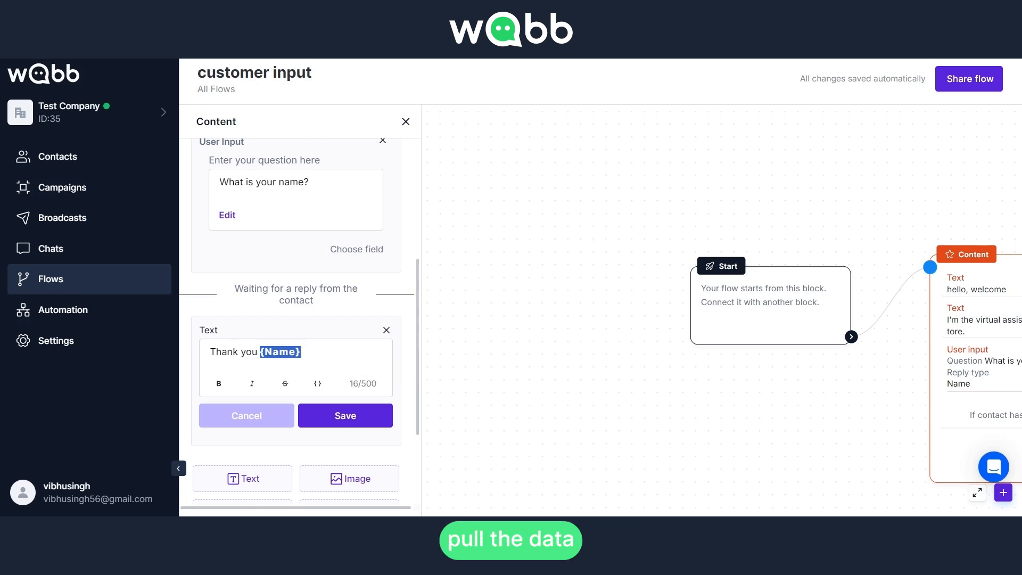
left_click(289, 352)
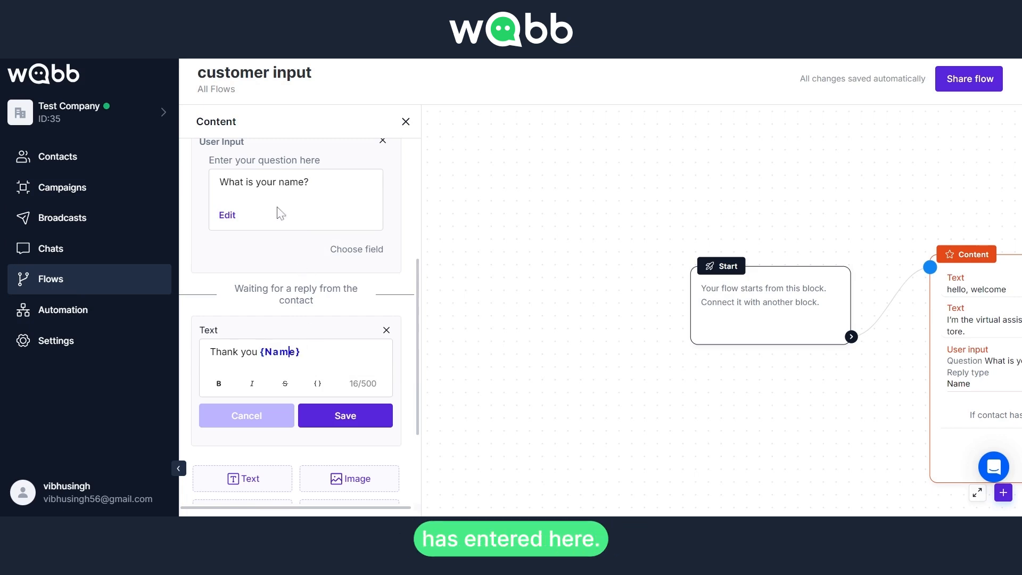
left_click(334, 418)
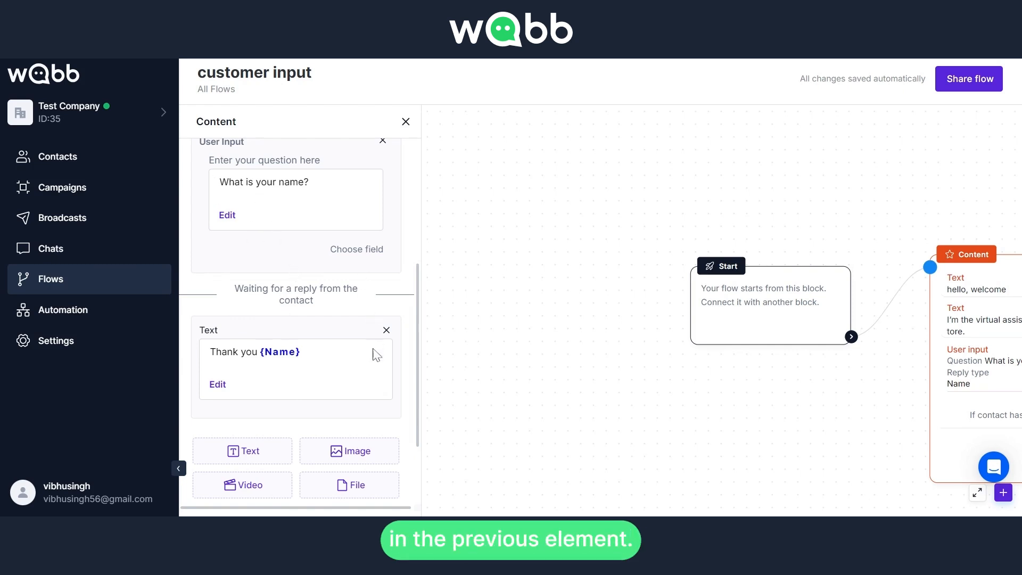
scroll(381, 302, "down", 1)
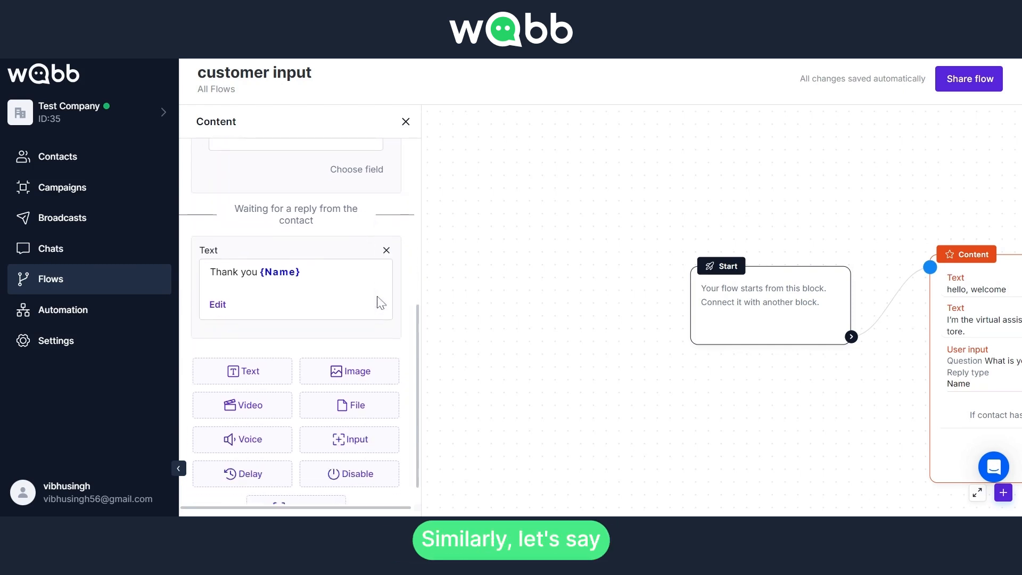
left_click(263, 382)
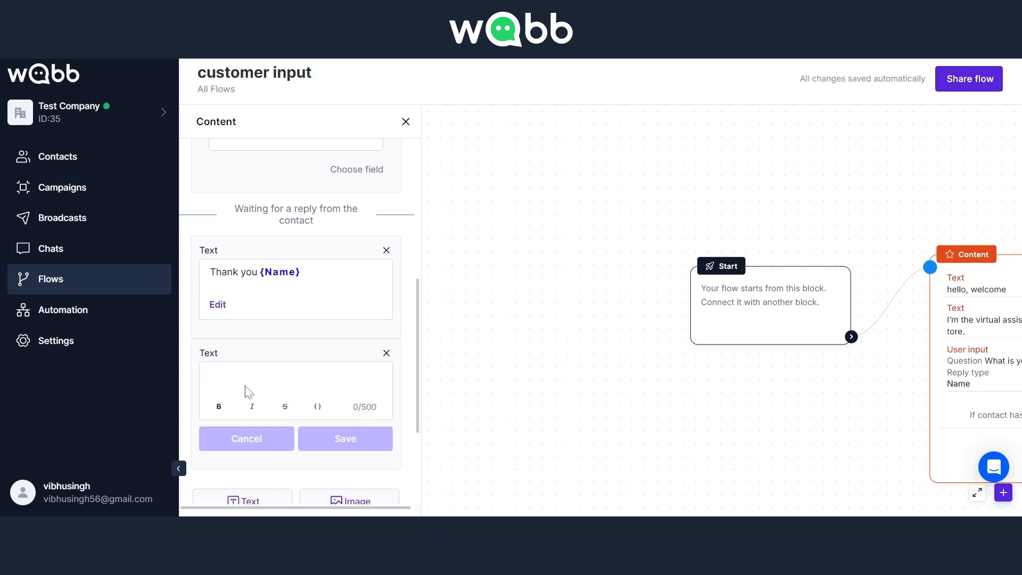
left_click(387, 353)
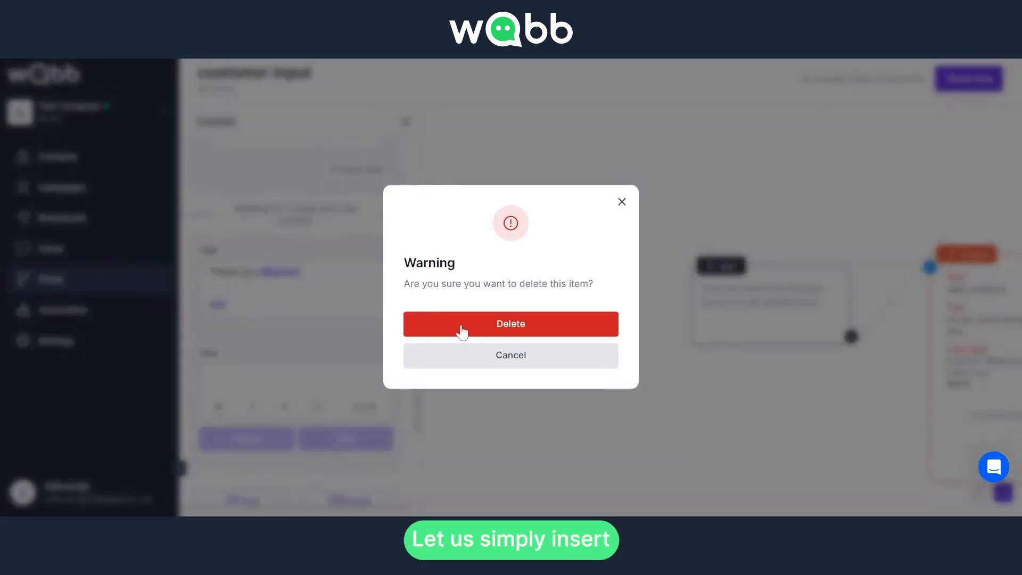
left_click(458, 333)
Add a user input element asking "What is your address?" and save it.
scroll(340, 394, "down", 1)
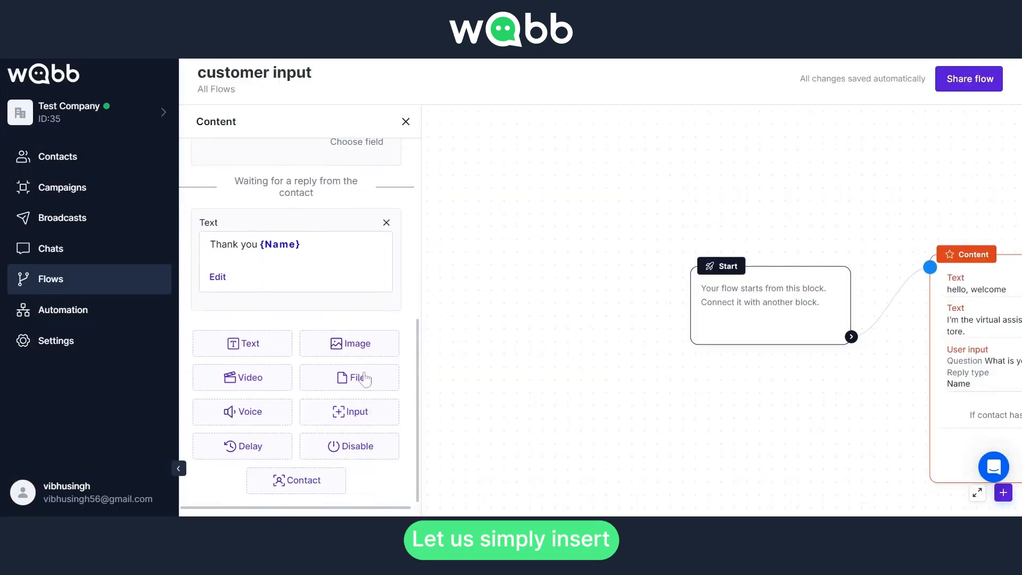
left_click(359, 424)
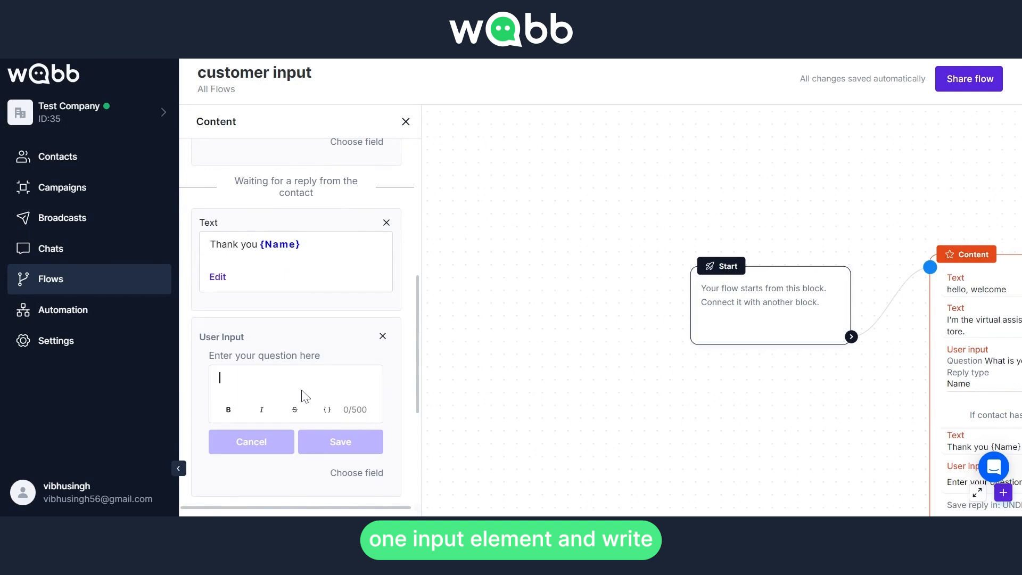
type("What is yo")
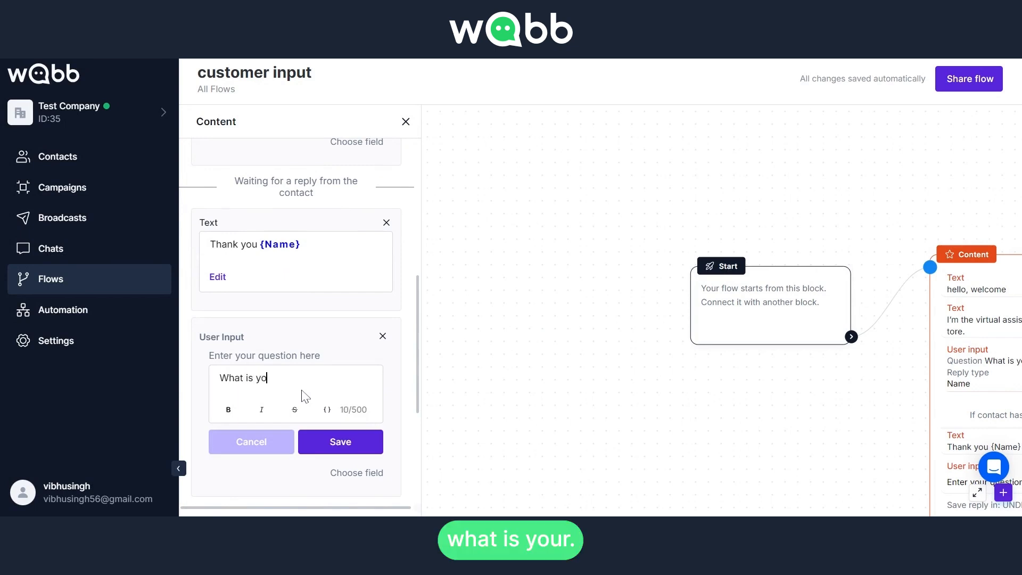
type("ur address?")
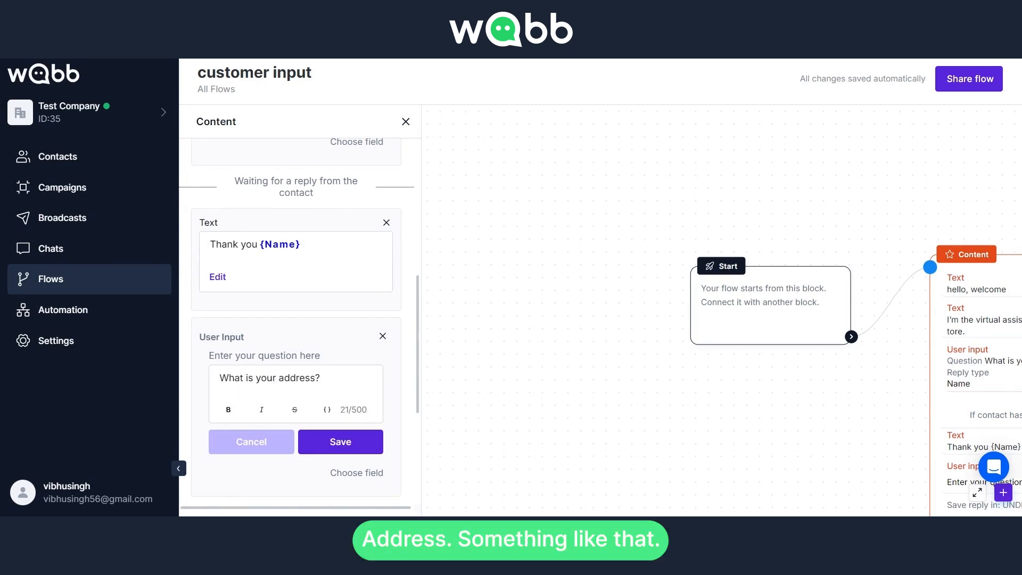
left_click(323, 446)
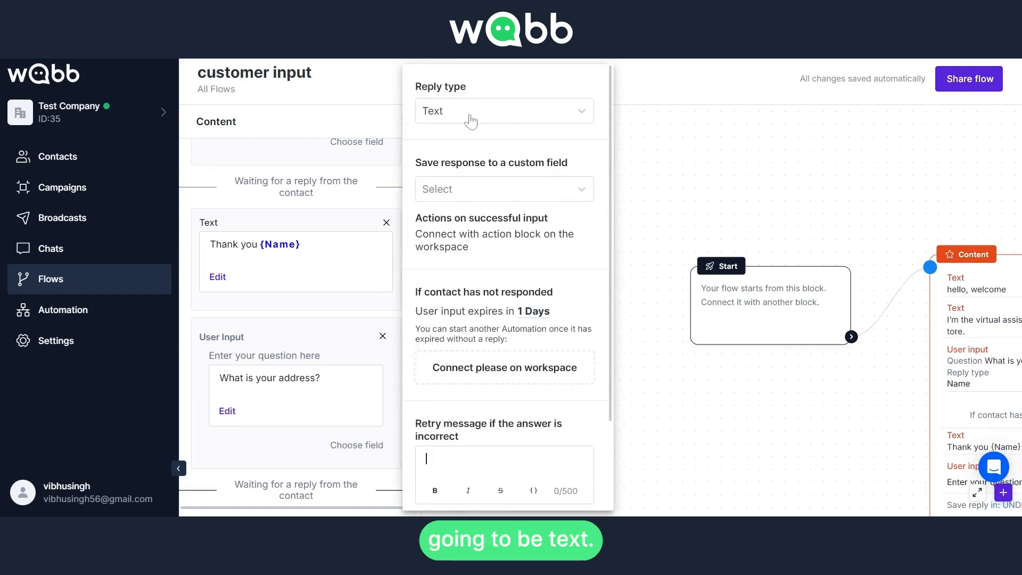
Save the address reply in the Street custom field and set the retry message to "hey, please write correct data!".
left_click(468, 189)
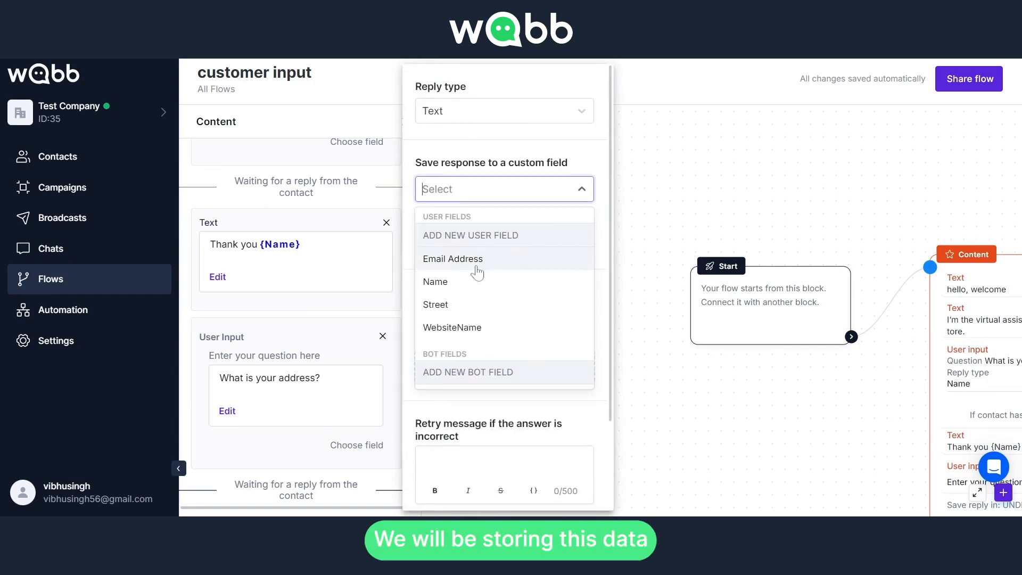
left_click(449, 306)
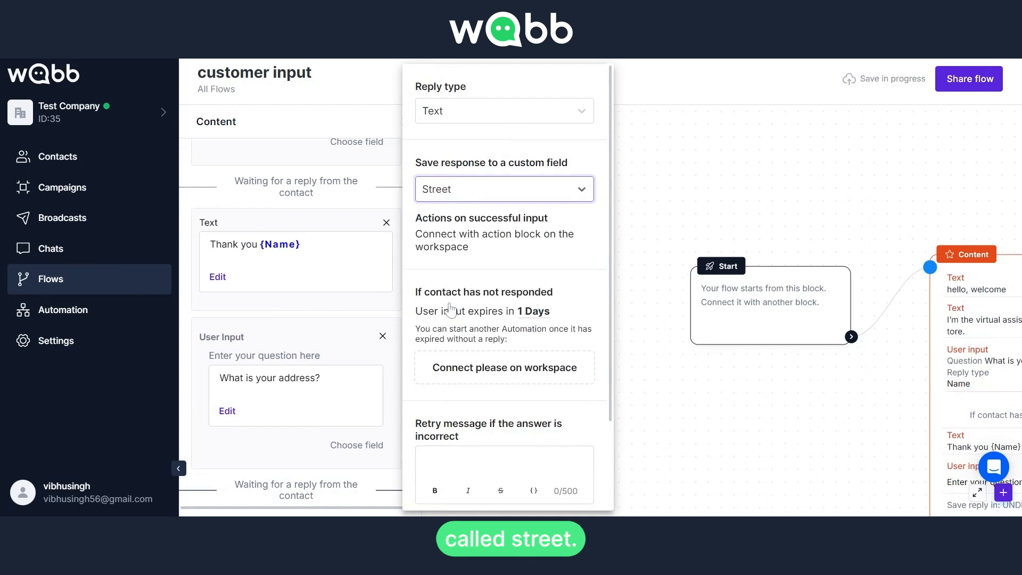
scroll(471, 298, "down", 3)
left_click(468, 351)
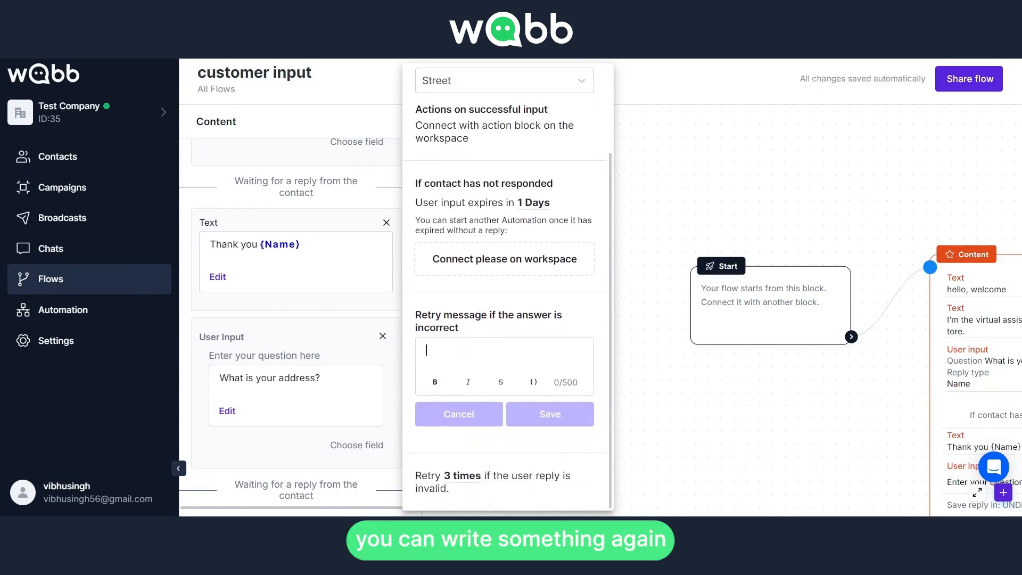
type("hey")
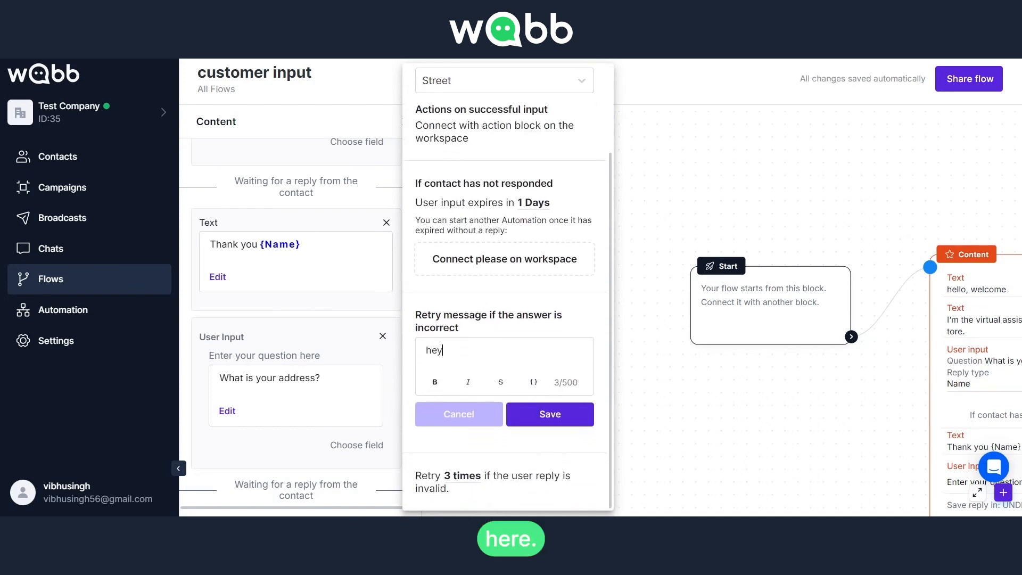
type(", please write correct data!")
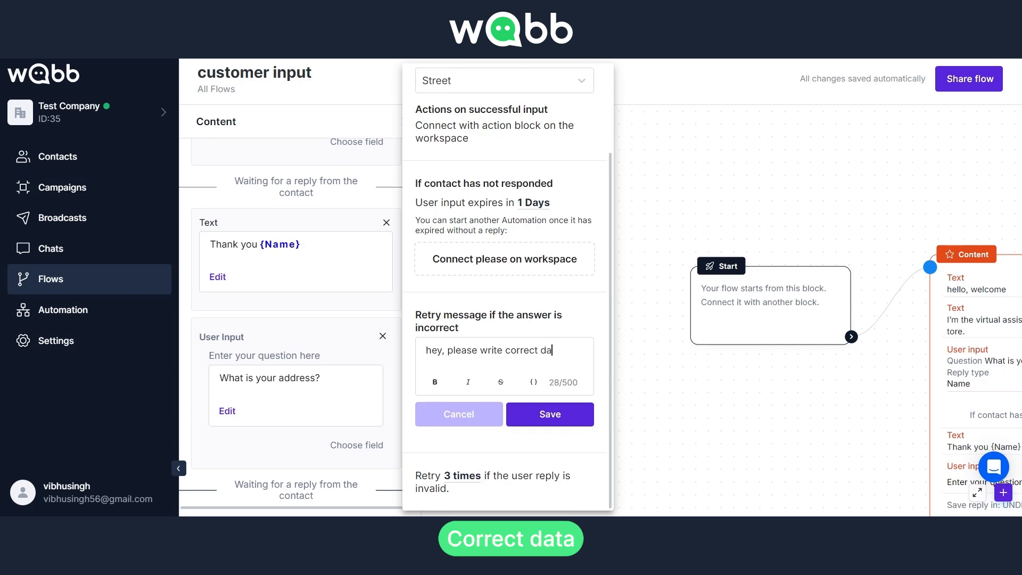
left_click(571, 424)
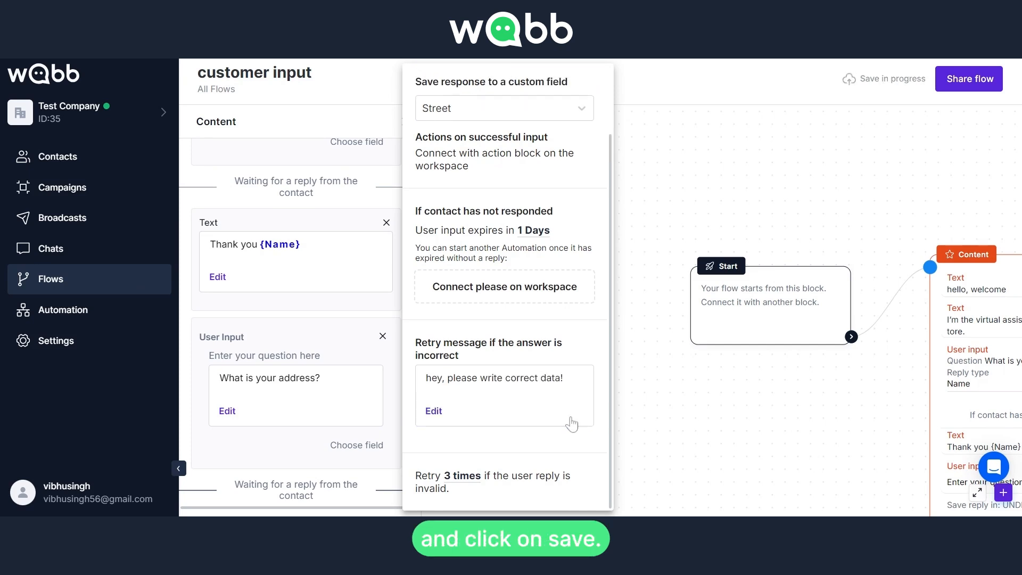
left_click(382, 316)
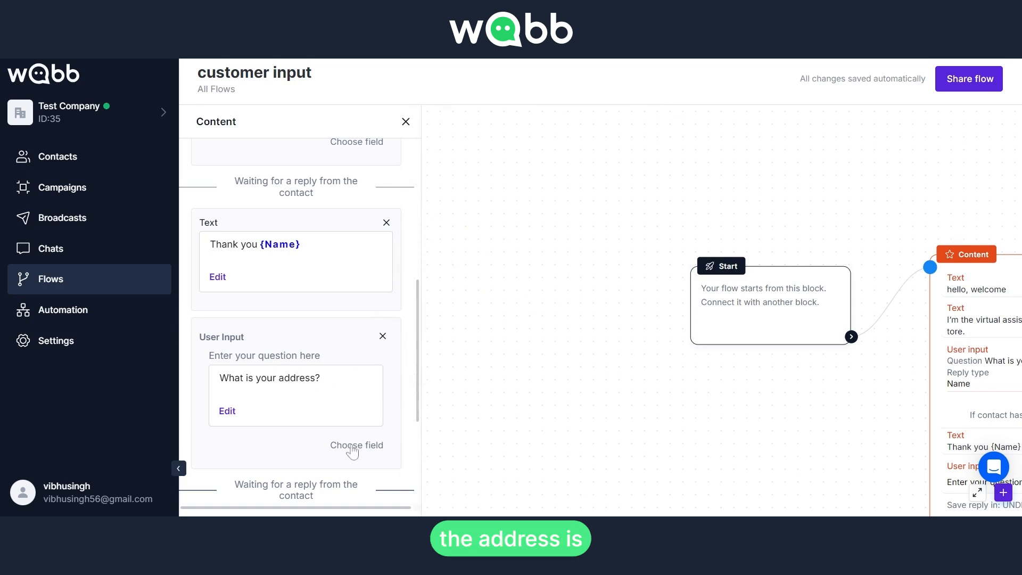
Add a text element reading "we have saved your address in-{Street}" using the Street field variable, and save it.
scroll(352, 451, "down", 3)
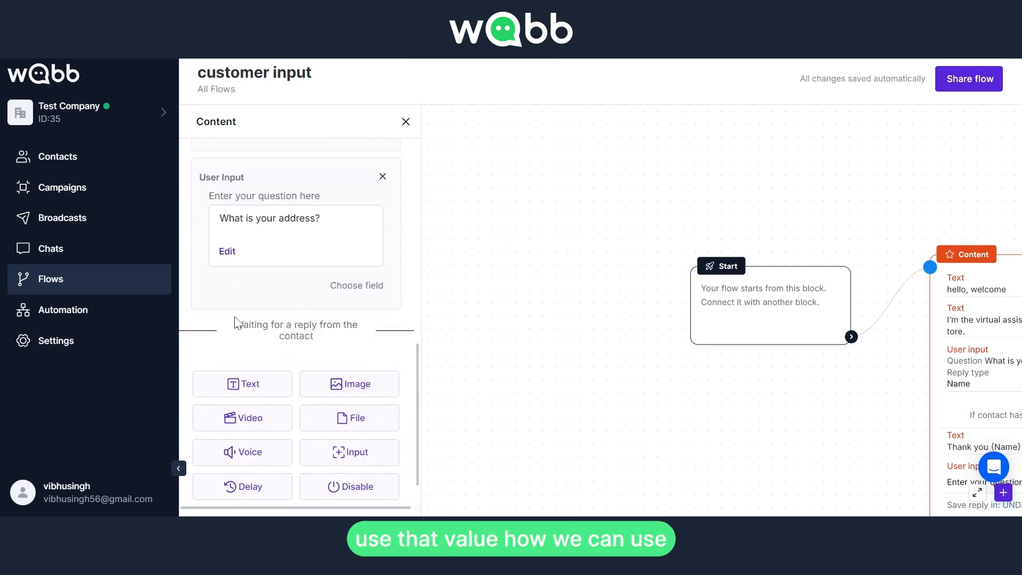
left_click(241, 384)
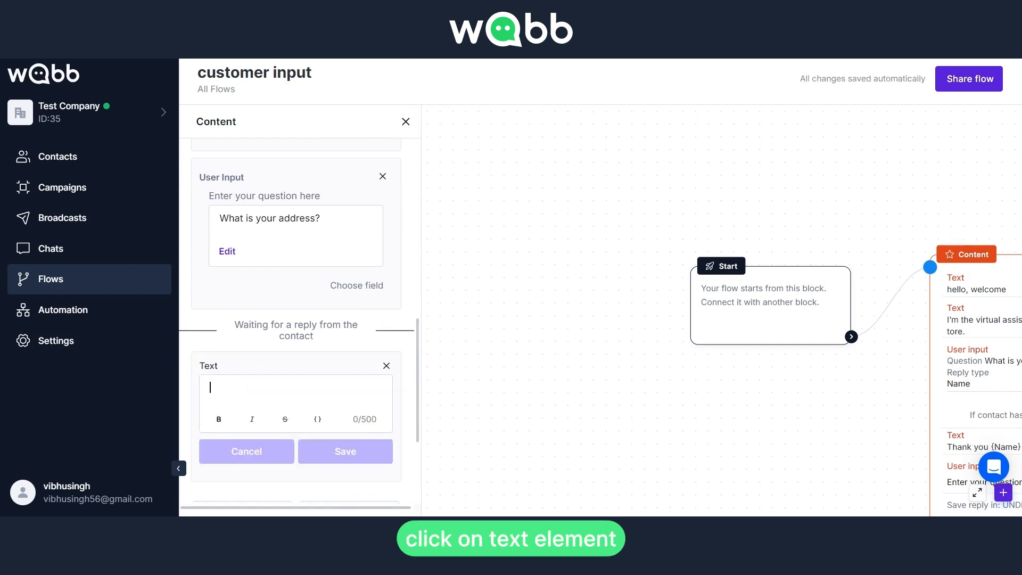
type("w")
key("BackSpace")
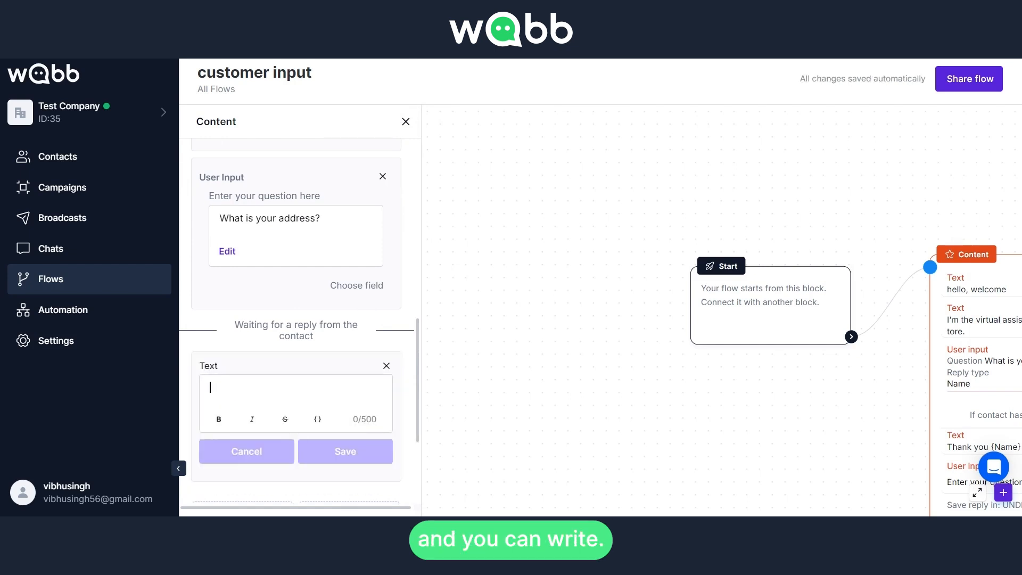
type("we")
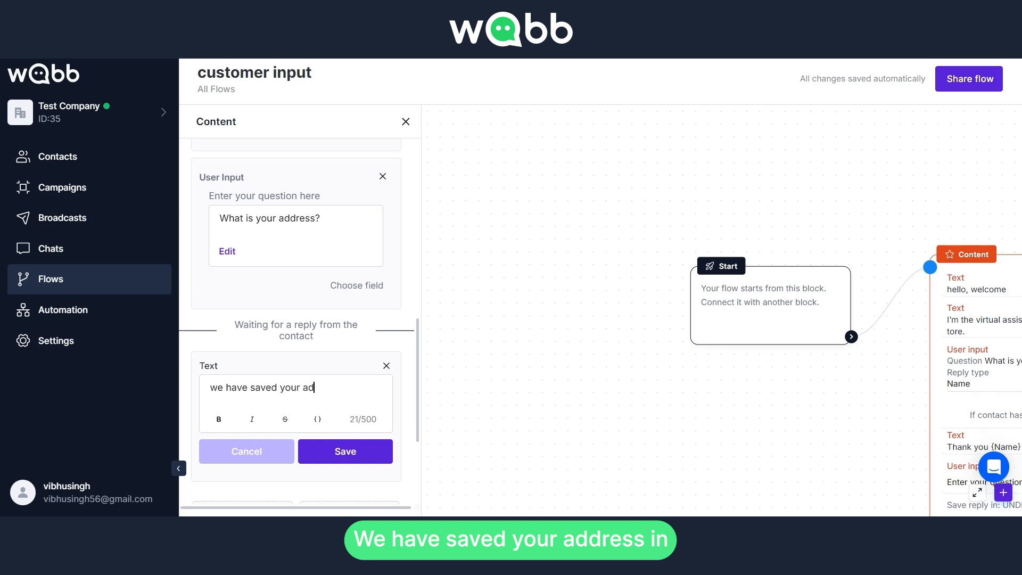
type("have saved your address in-")
left_click(317, 419)
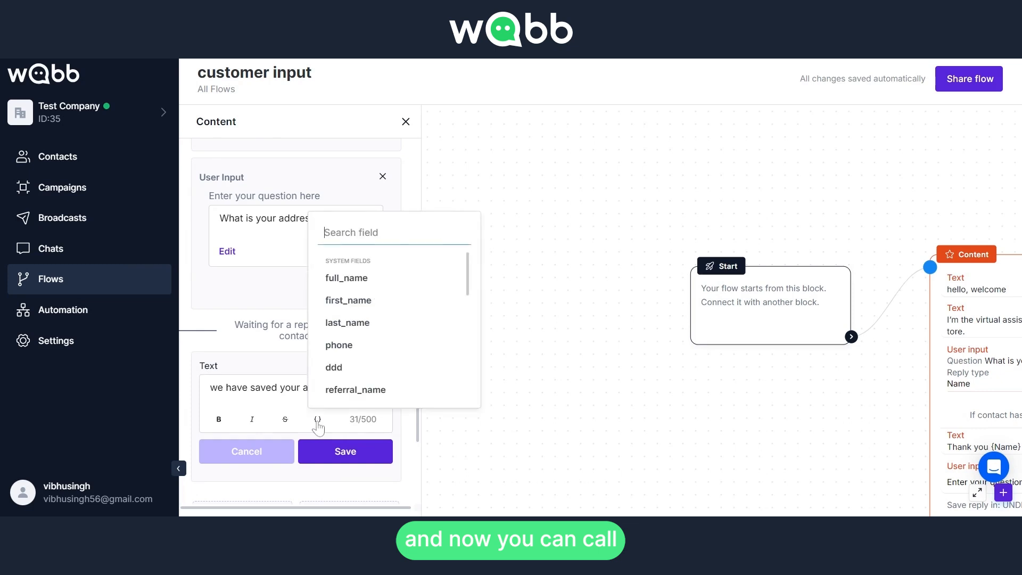
scroll(383, 346, "down", 5)
scroll(384, 346, "down", 3)
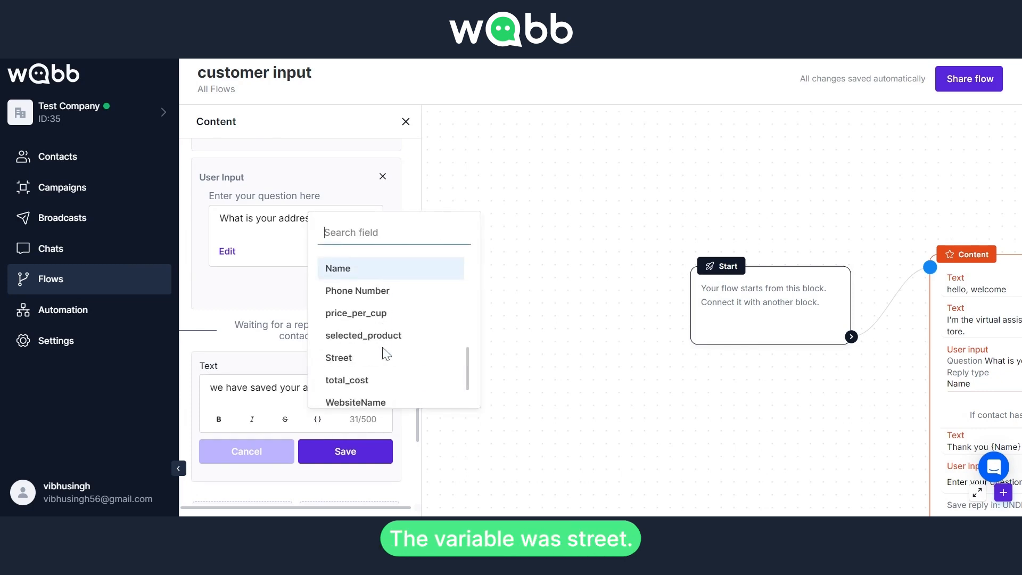
left_click(376, 359)
left_click(286, 424)
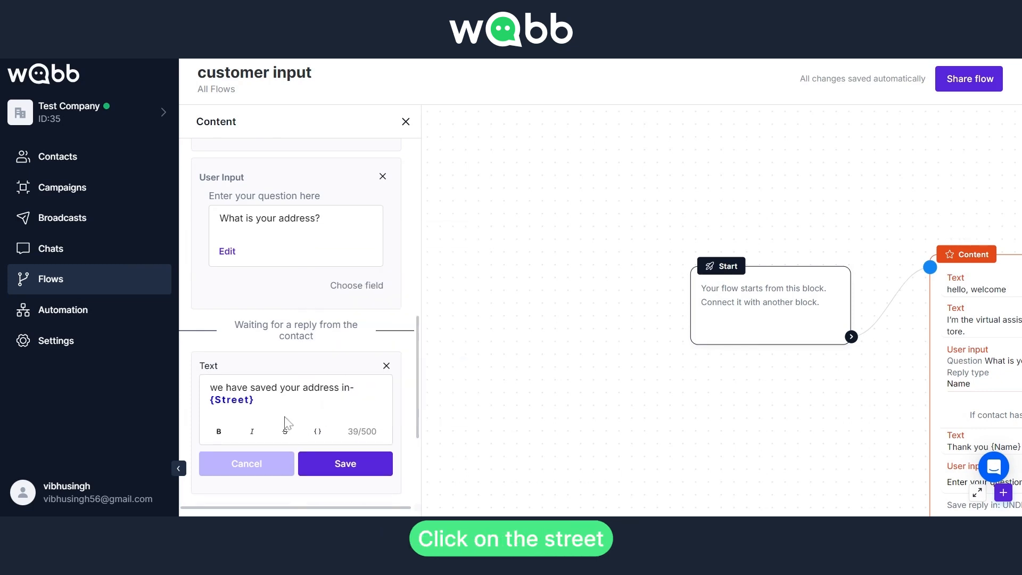
left_click(343, 467)
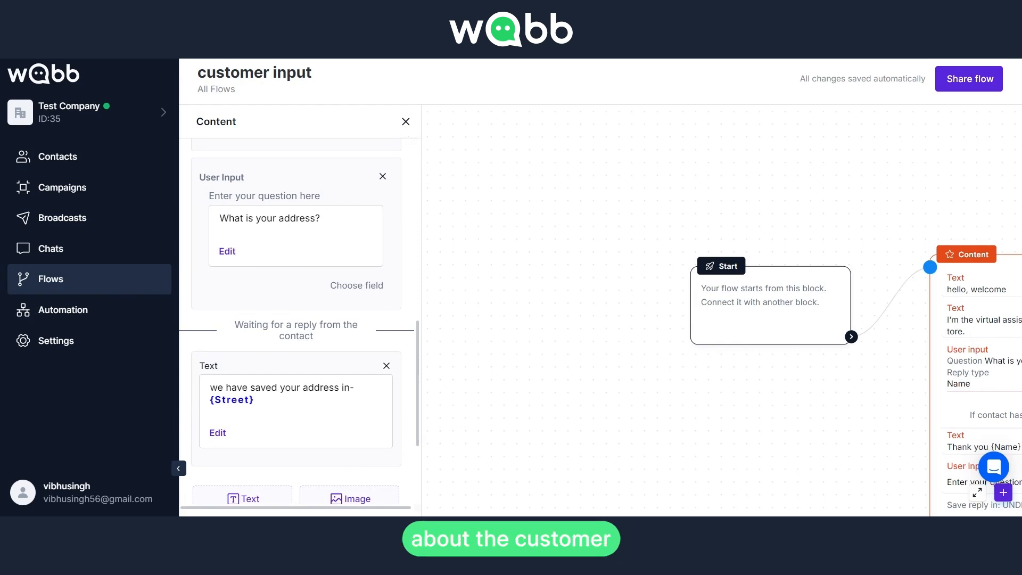
Close the Content panel and review the finished Content block on the canvas.
left_click(406, 121)
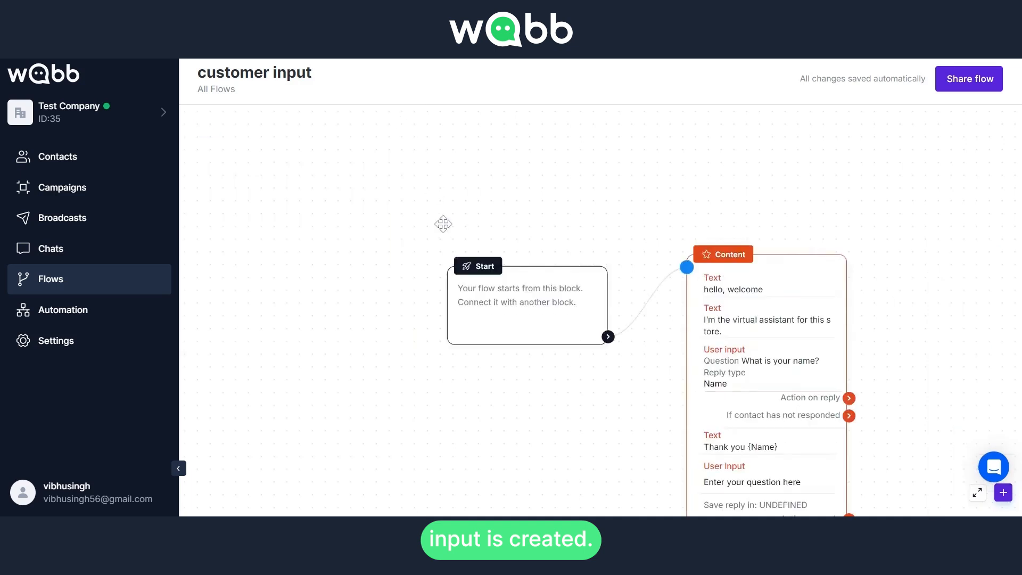
left_click_drag(443, 223, 366, 182)
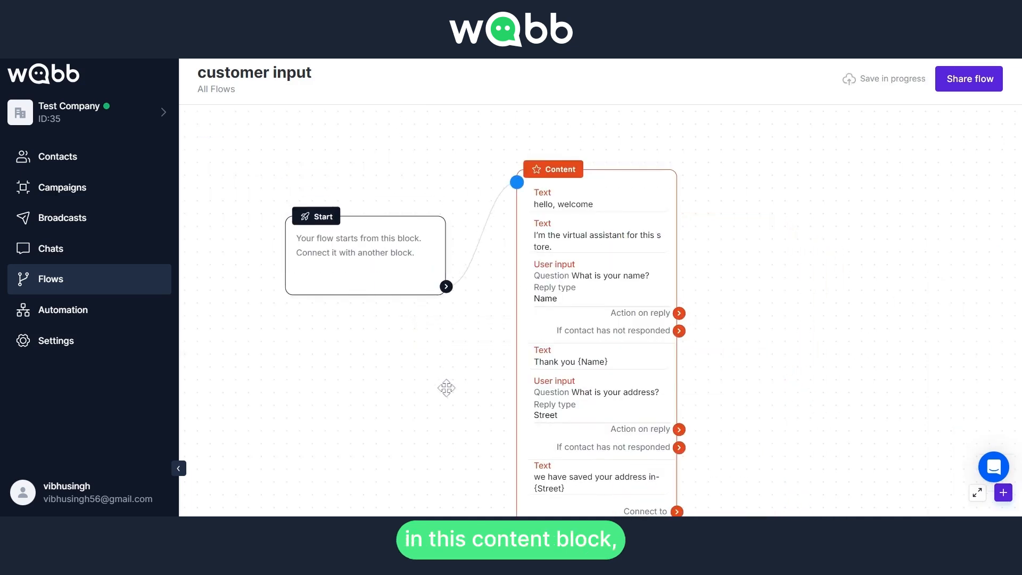
left_click_drag(447, 388, 398, 365)
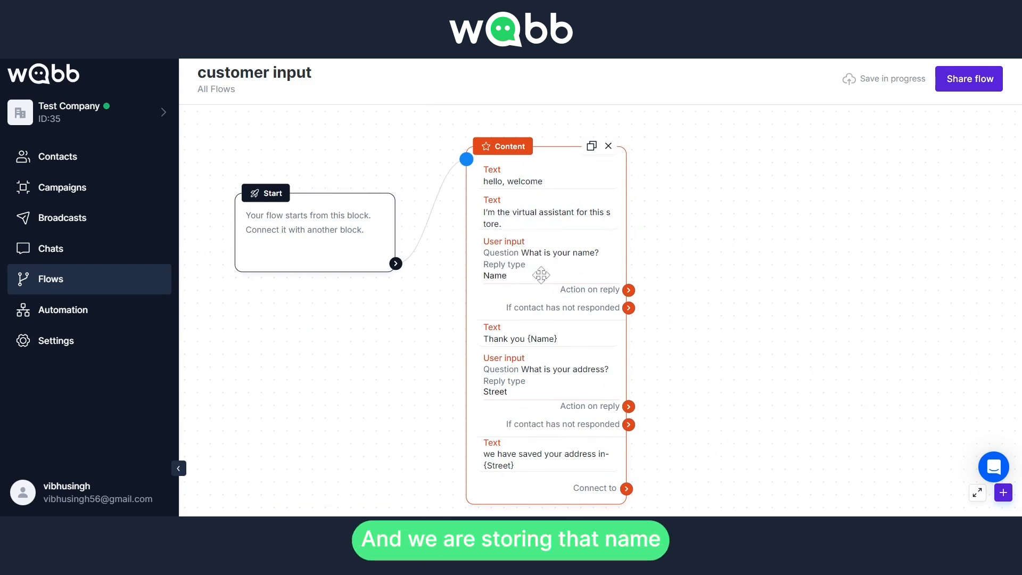
scroll(542, 282, "up", 3)
scroll(529, 280, "up", 1)
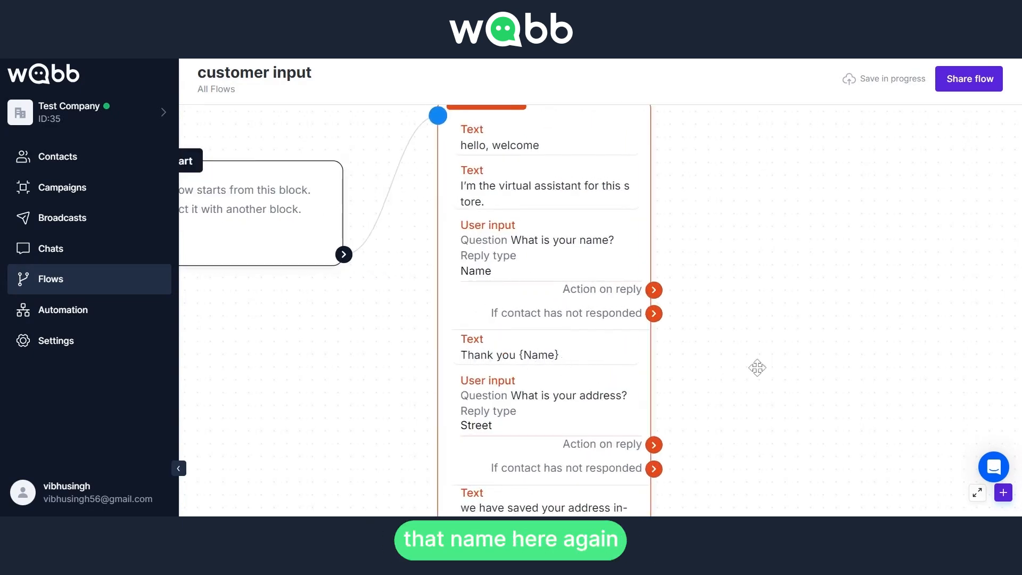
scroll(721, 310, "down", 3)
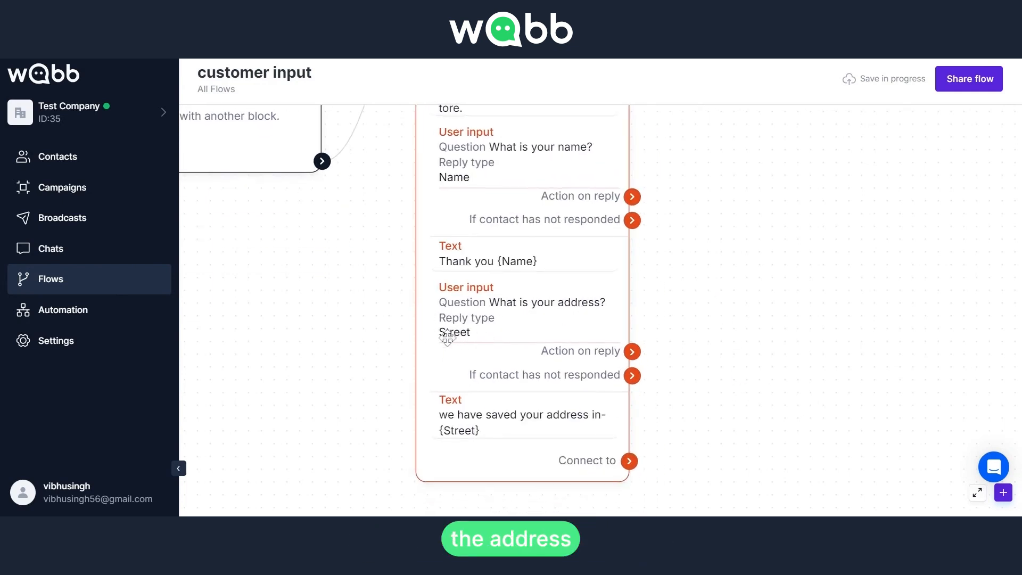
scroll(696, 365, "down", 1)
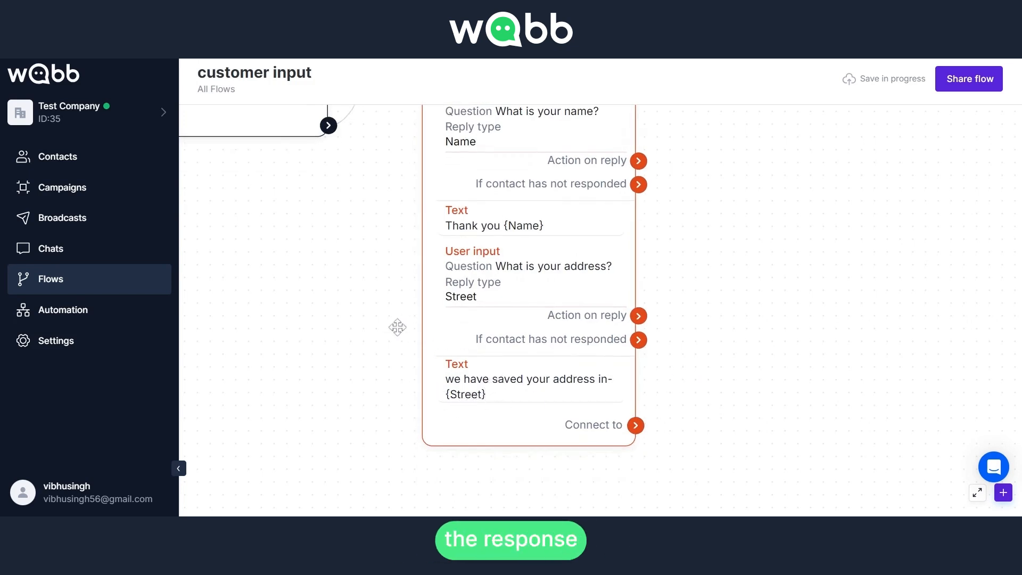
scroll(383, 326, "up", 2)
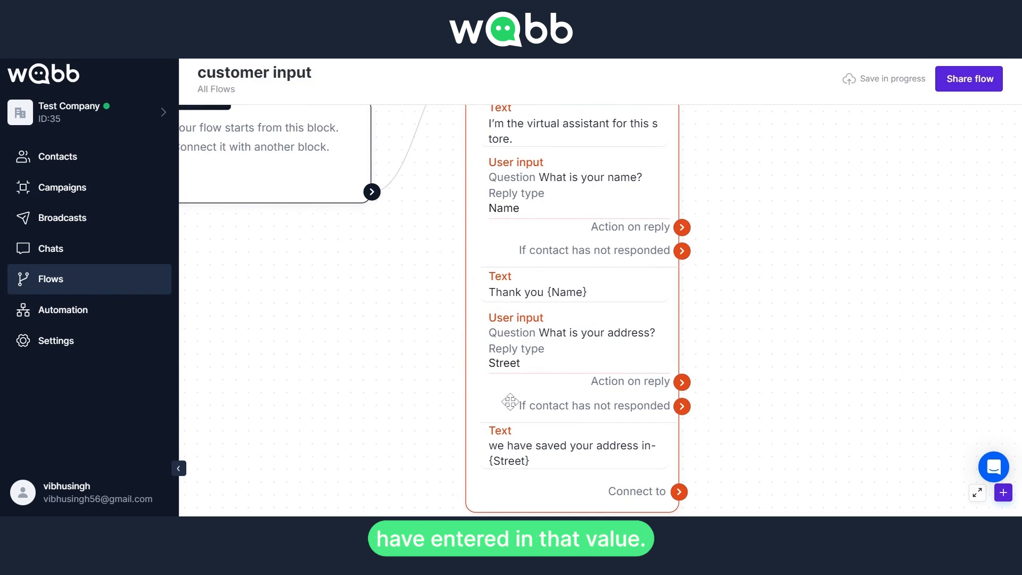
scroll(353, 353, "up", 3)
scroll(353, 353, "down", 3)
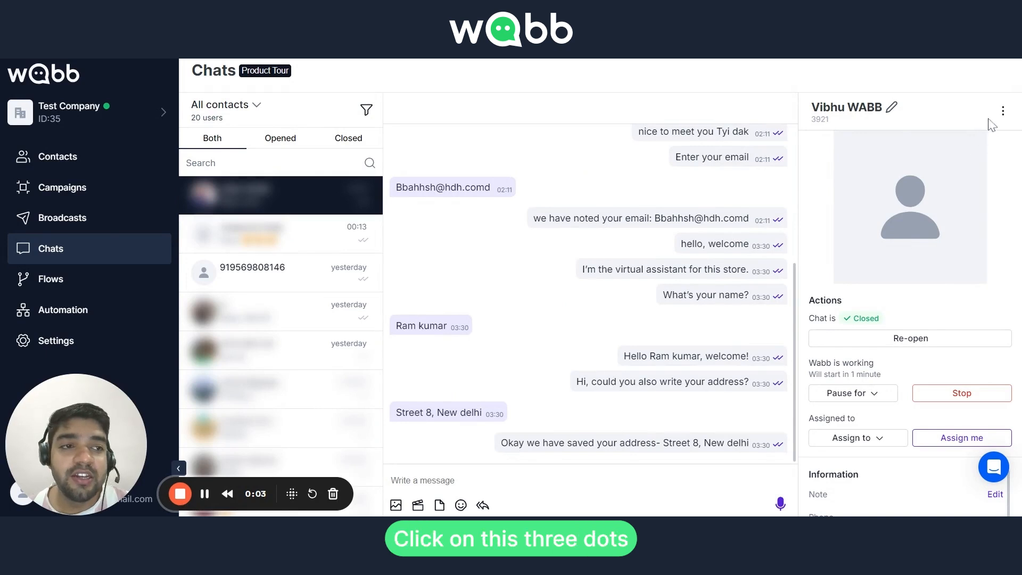
Run the customer input flow for the open contact's chat.
left_click(1002, 111)
left_click(984, 136)
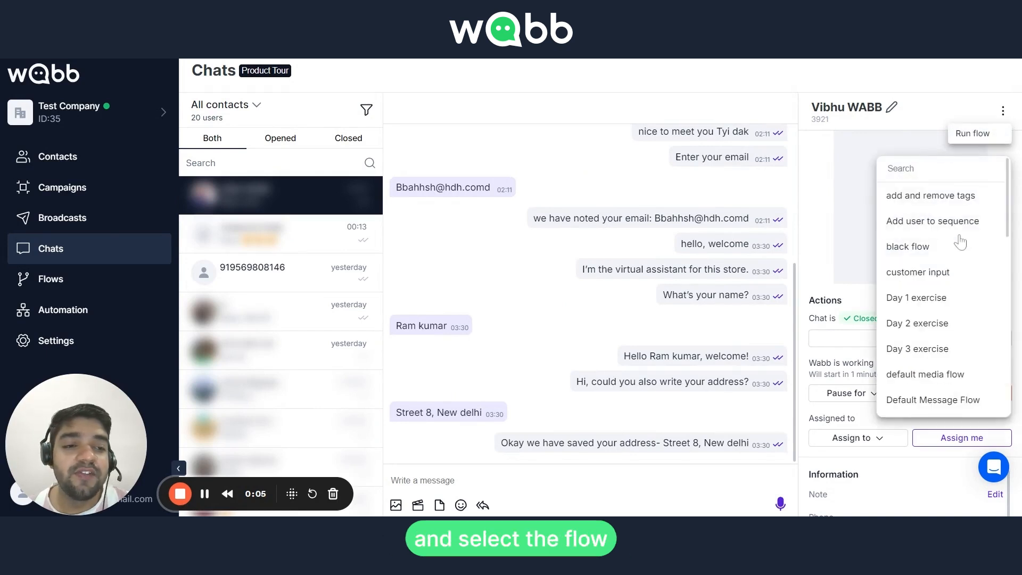
left_click(928, 278)
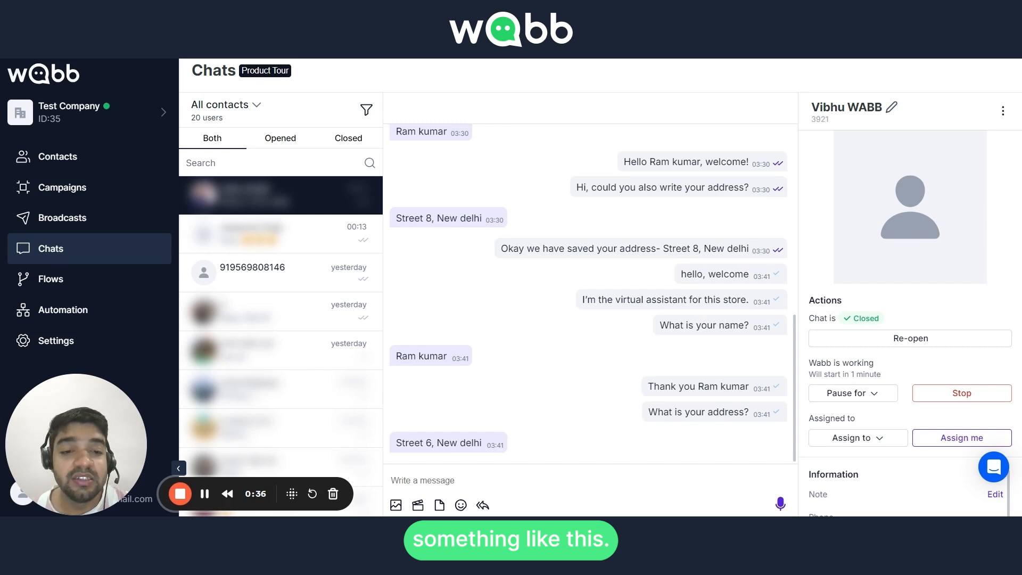
Compare the customer's address reply with the bot's saved-address confirmation in the chat.
mouse_move(434, 447)
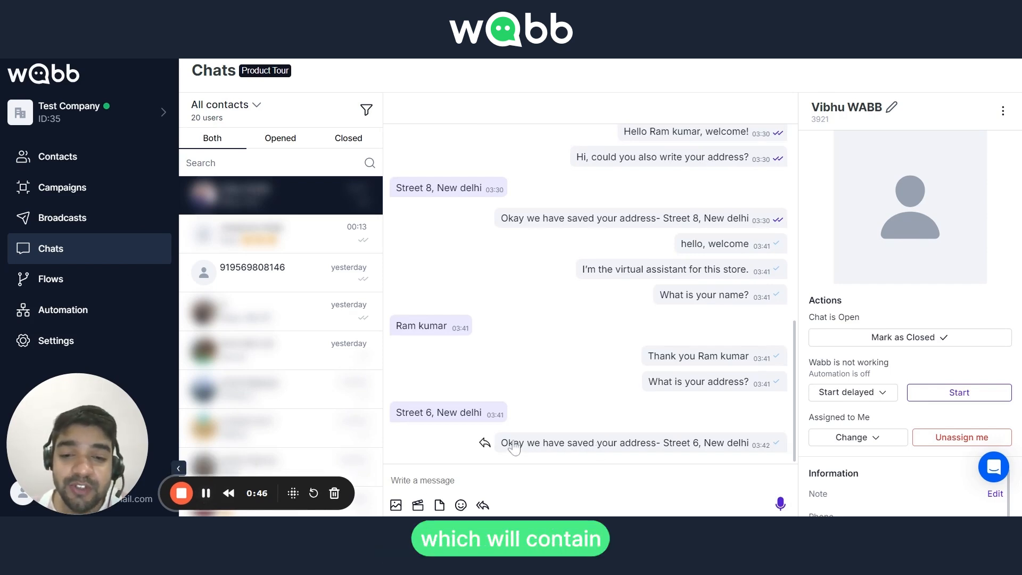
left_click_drag(397, 414, 482, 418)
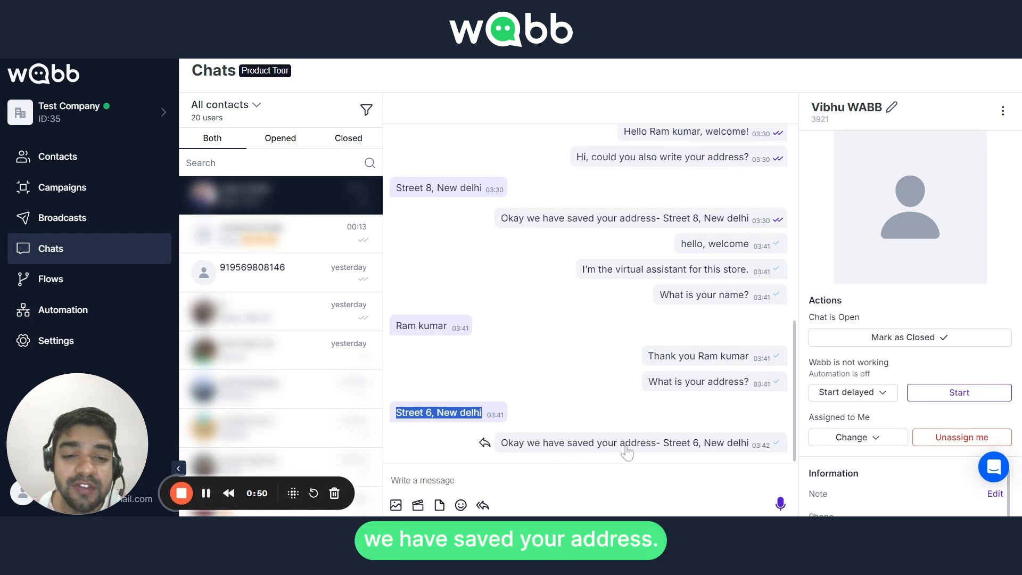
left_click_drag(683, 452, 753, 451)
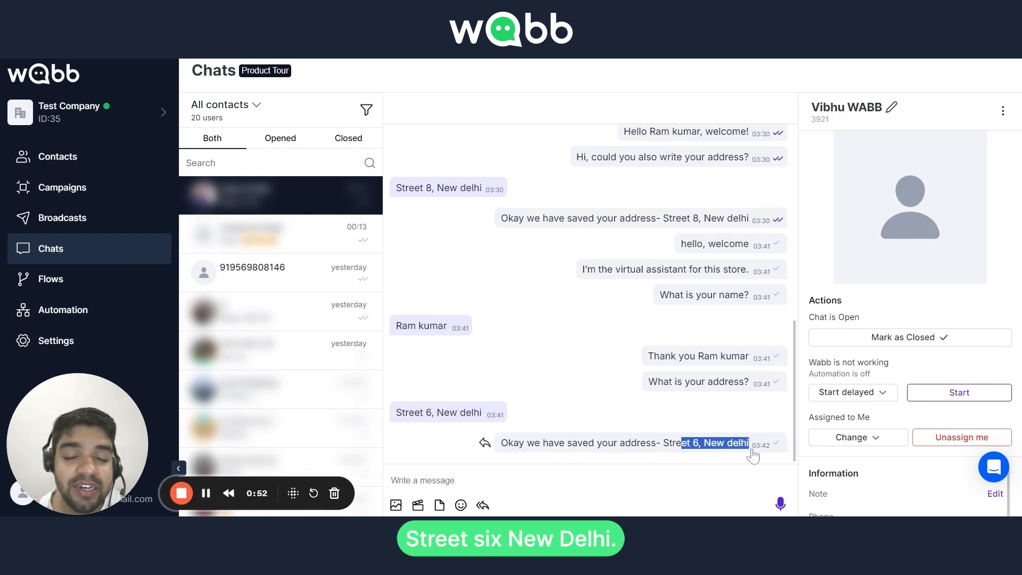
left_click_drag(397, 416, 483, 418)
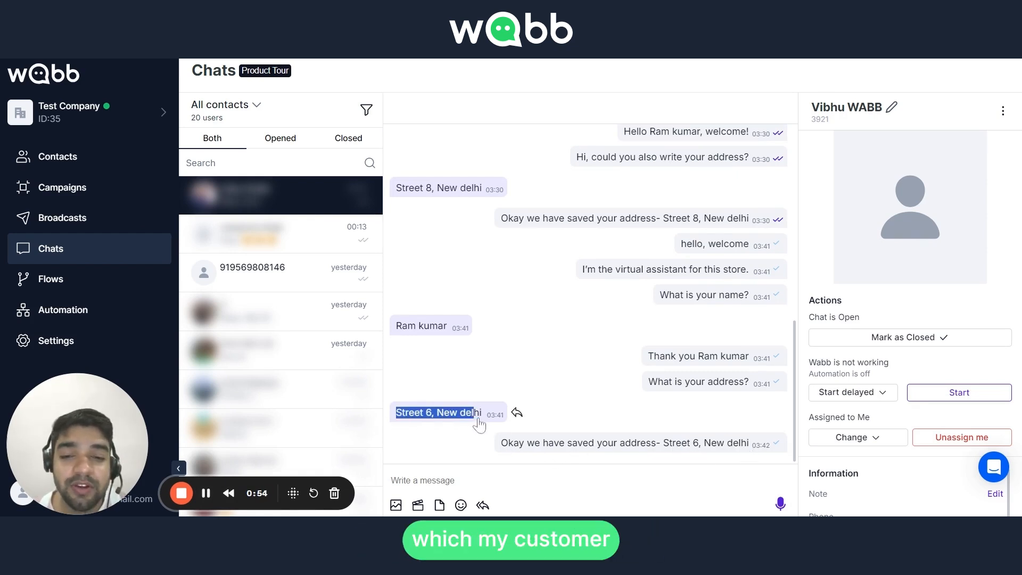